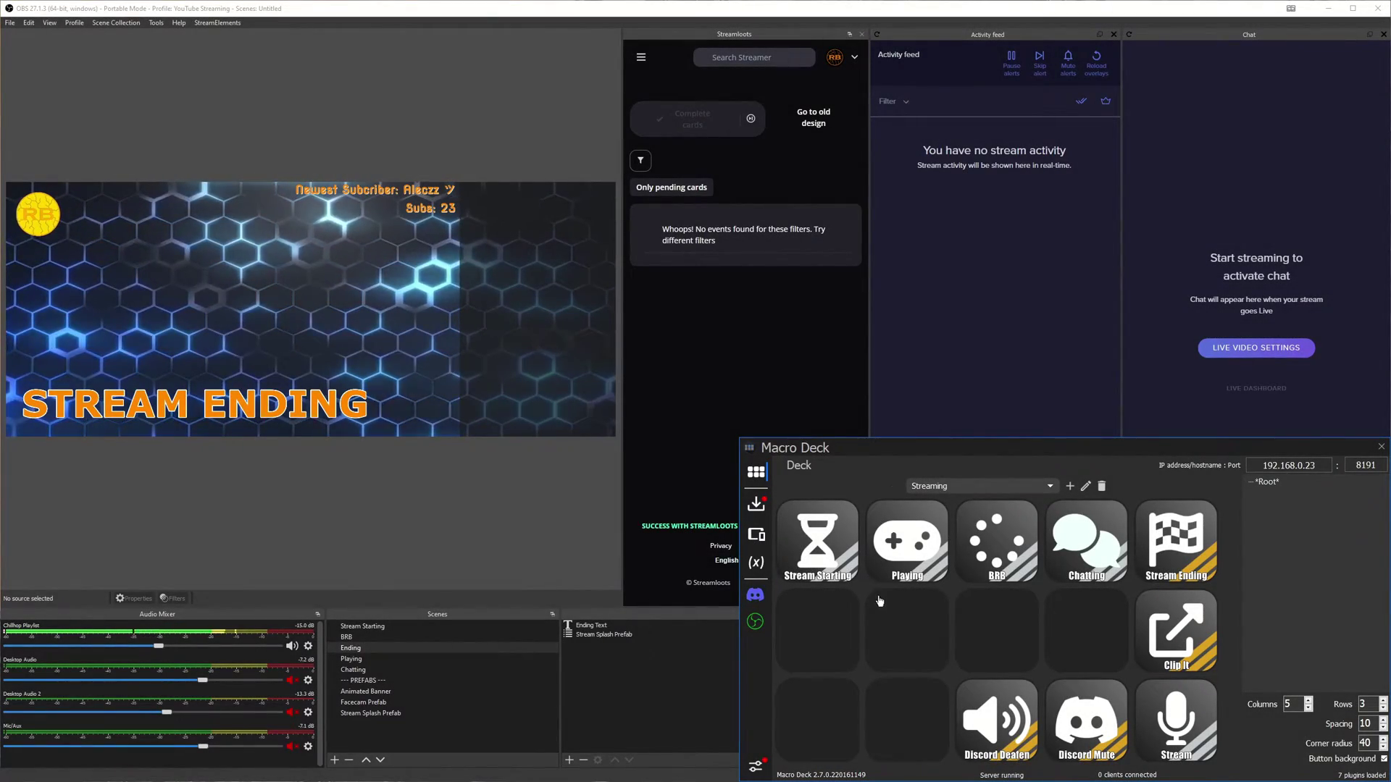
Simulate On press for Stream Starting and Playing to switch OBS to the Playing scene.
{"action": "right_click", "coordinate": [842, 560]}
{"action": "left_click", "coordinate": [855, 584]}
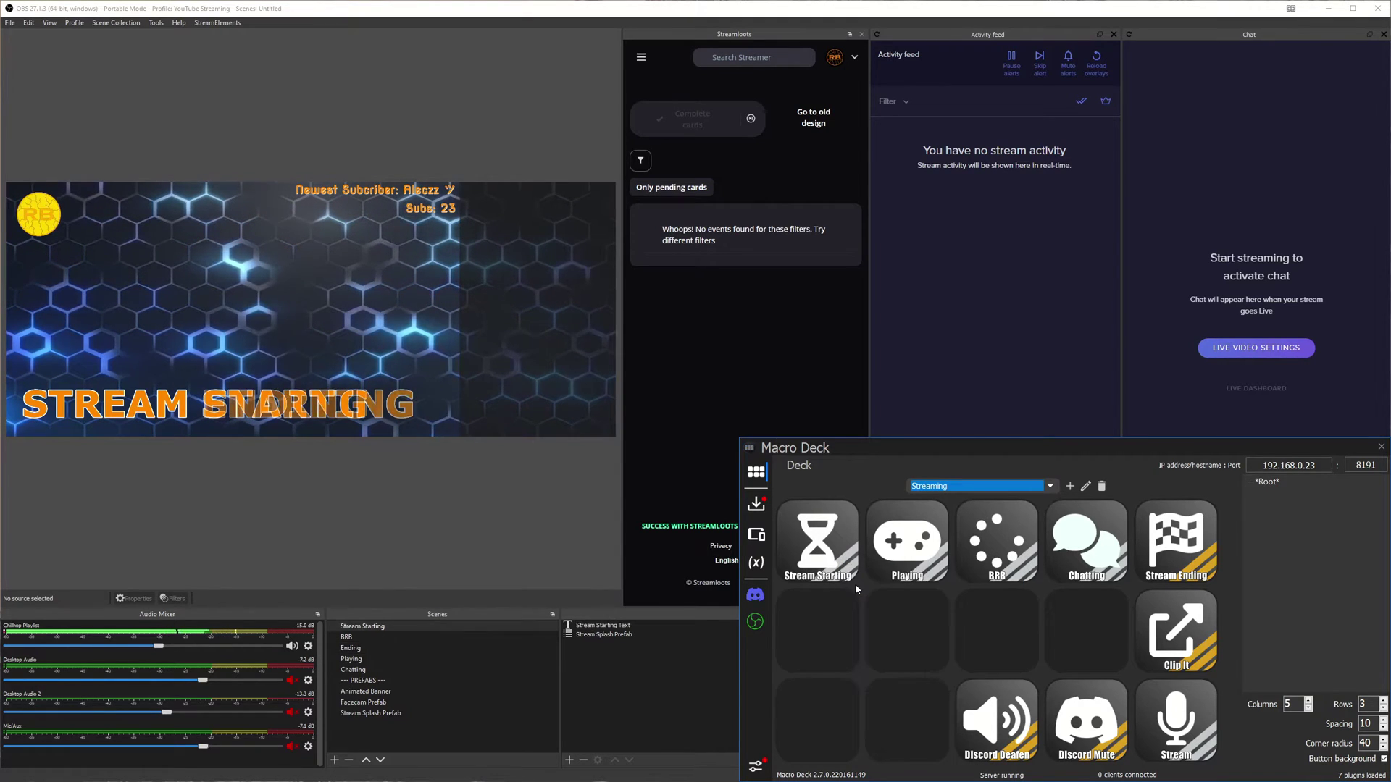
{"action": "right_click", "coordinate": [904, 566]}
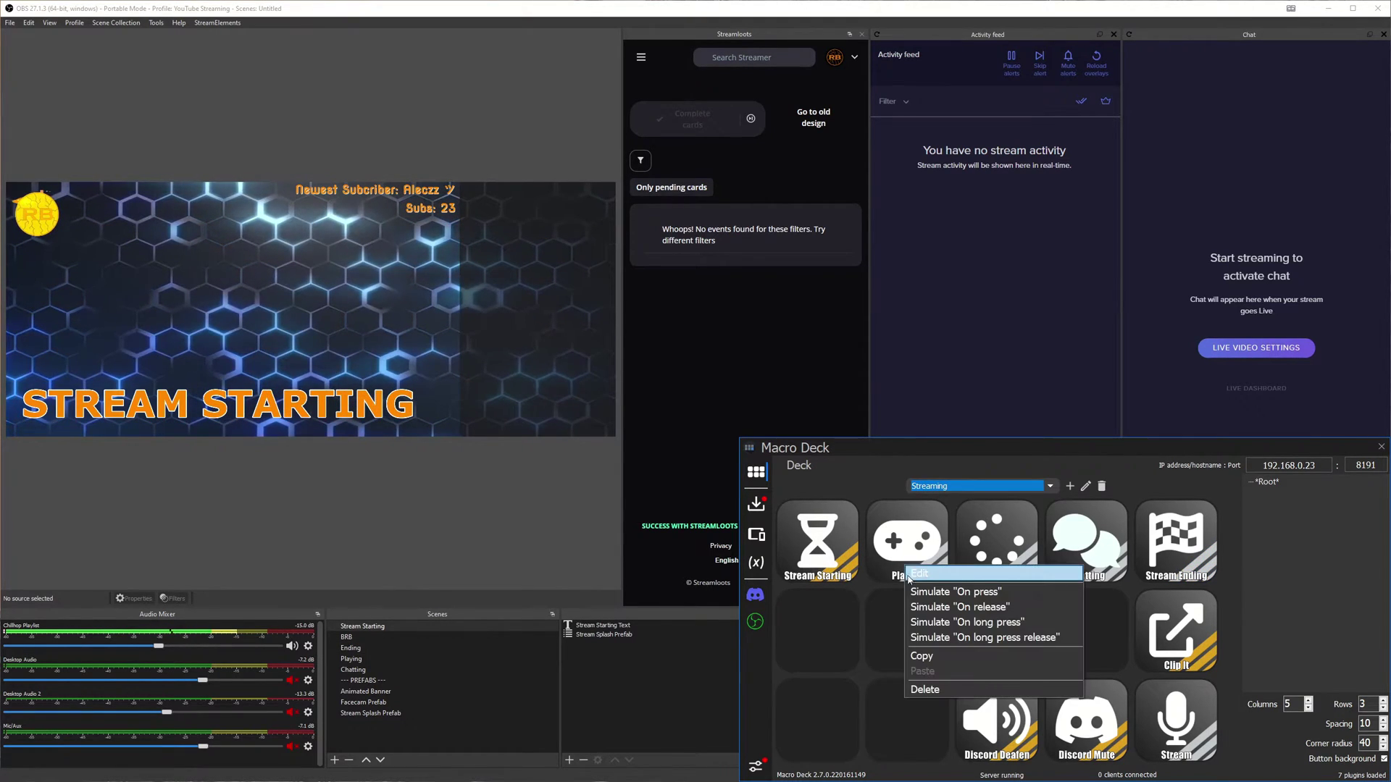
{"action": "left_click", "coordinate": [917, 593]}
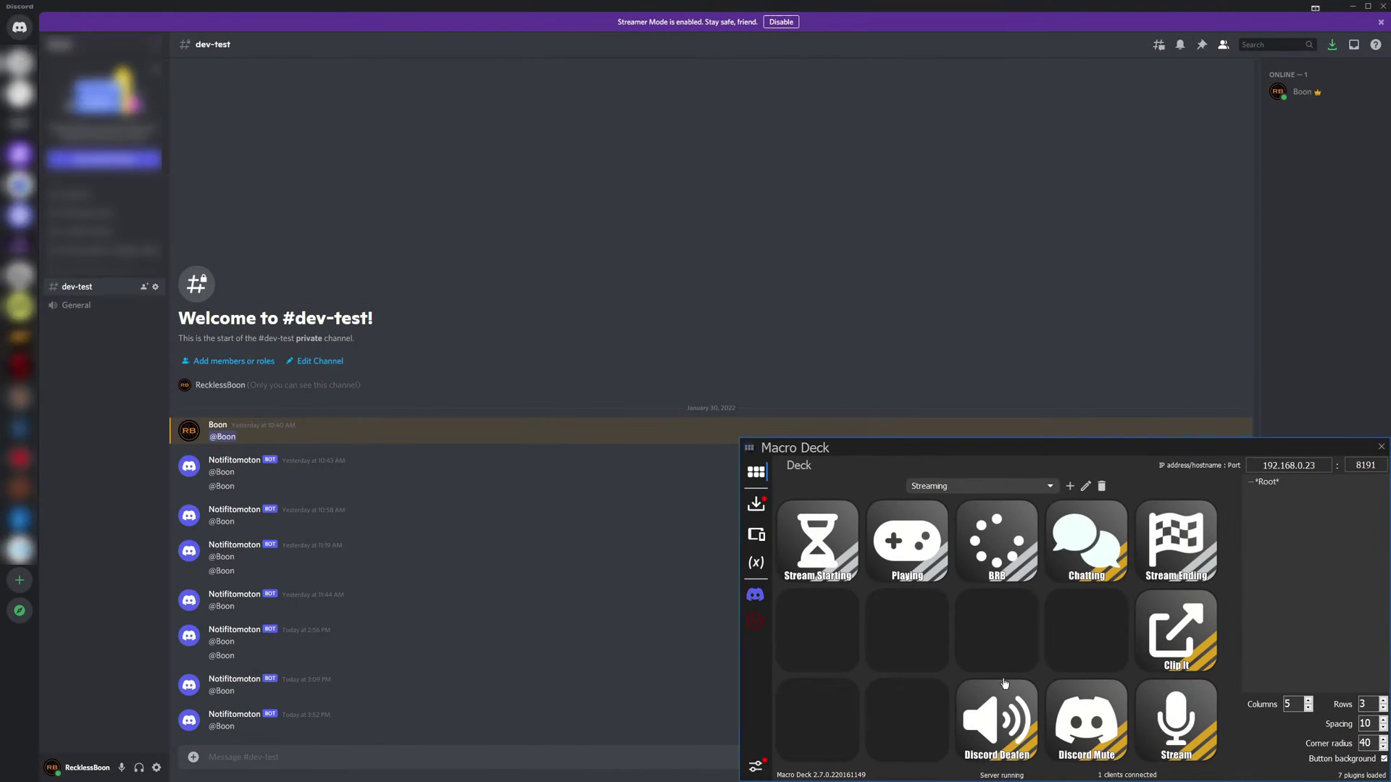
Simulate On press for the Discord Mute and Discord Deafen buttons.
{"action": "right_click", "coordinate": [1096, 720]}
{"action": "left_click", "coordinate": [1134, 675]}
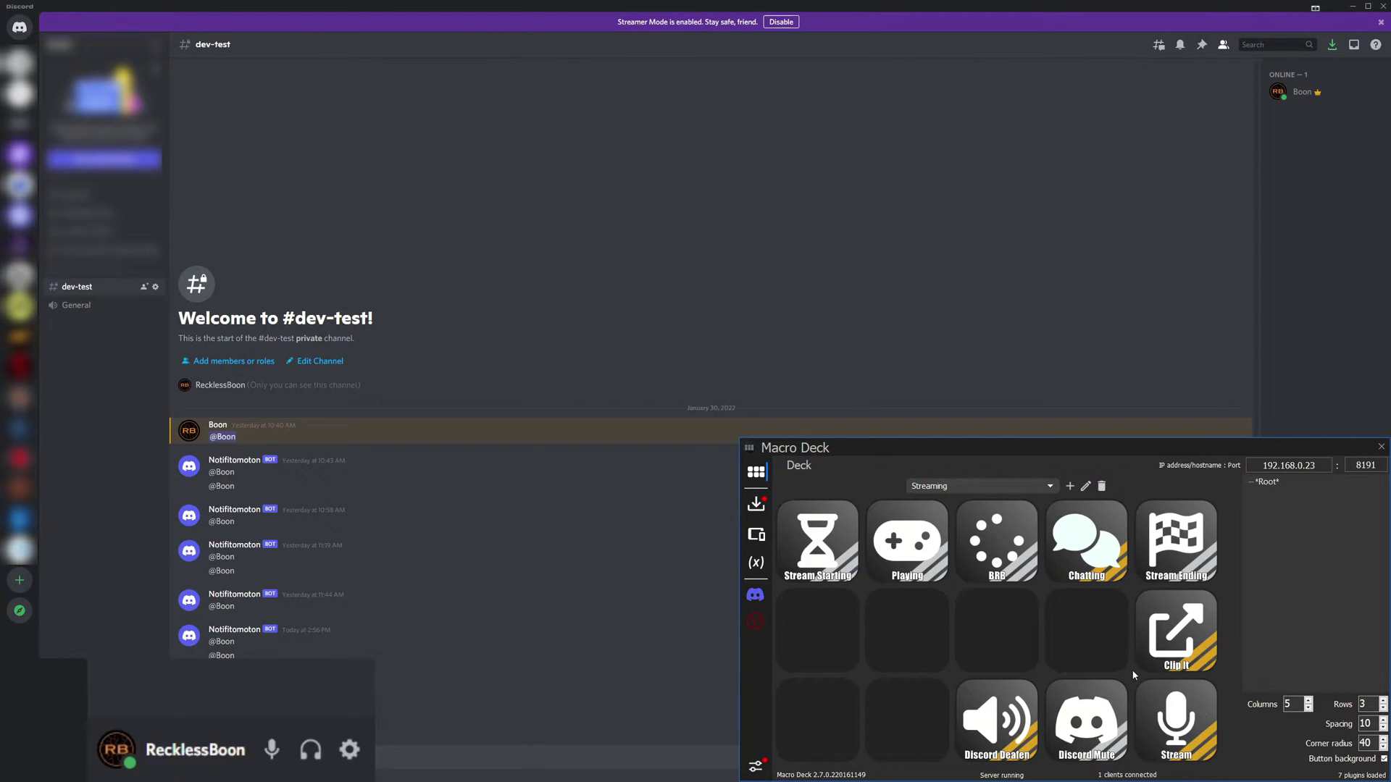
{"action": "right_click", "coordinate": [1007, 731]}
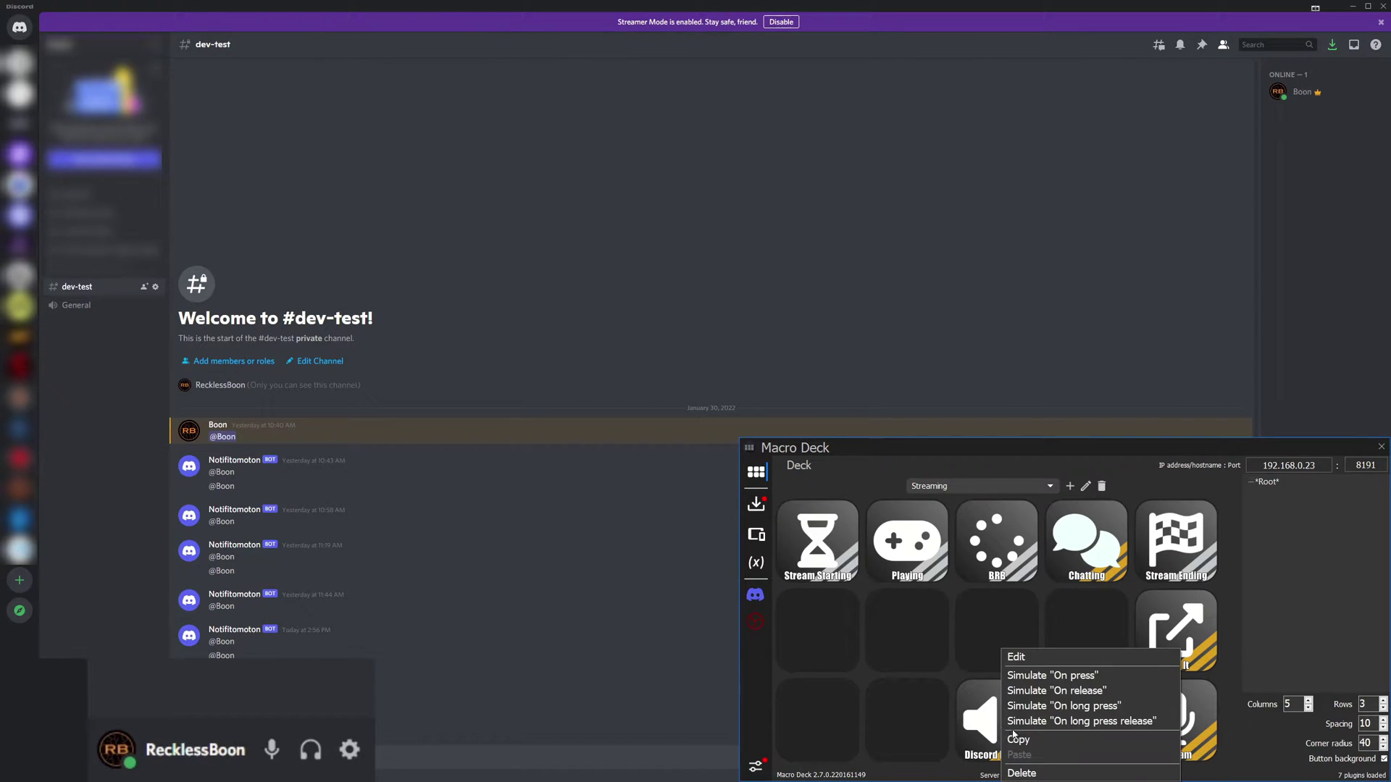
{"action": "left_click", "coordinate": [1067, 682]}
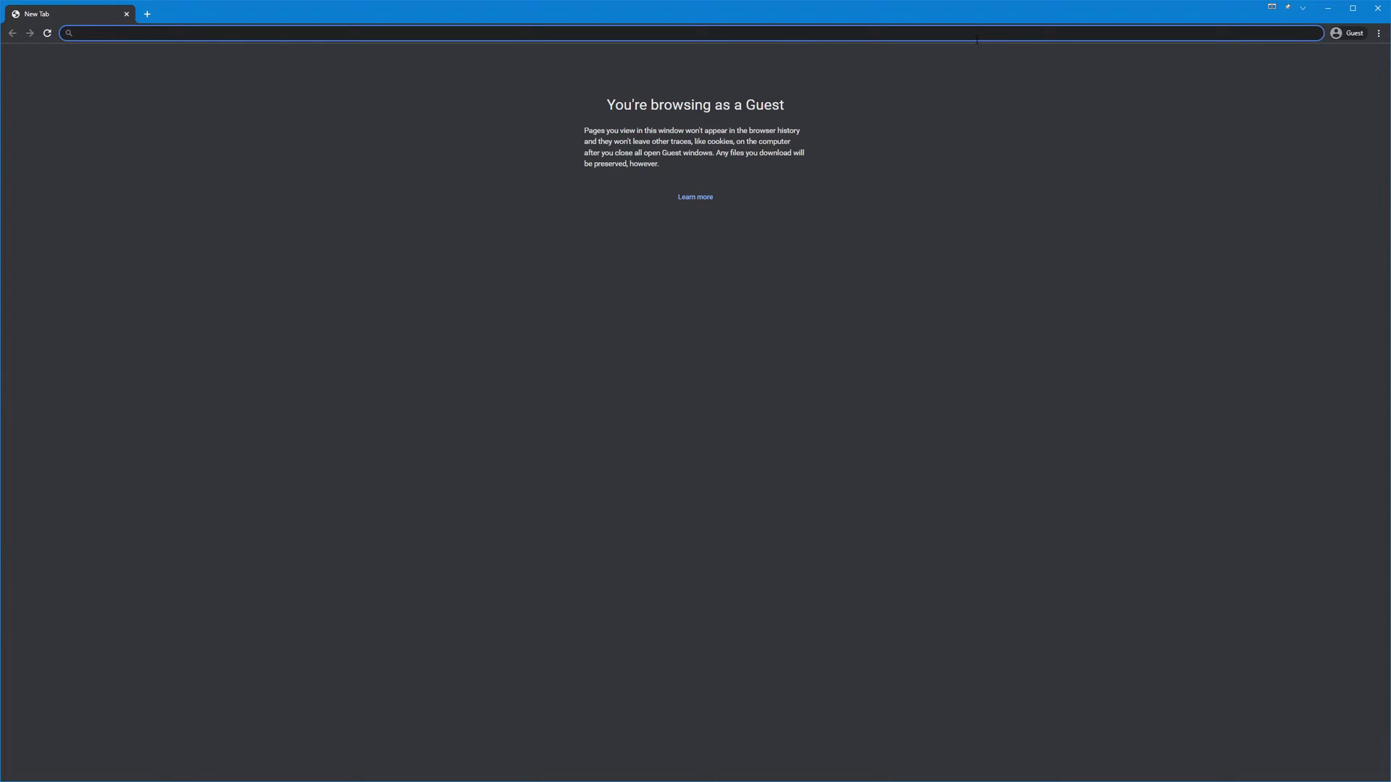
Load macrodeck.org, dismiss the cookie notice, and download the Macro Deck 2.8.1 Windows installer.
{"action": "type", "text": "https//"}
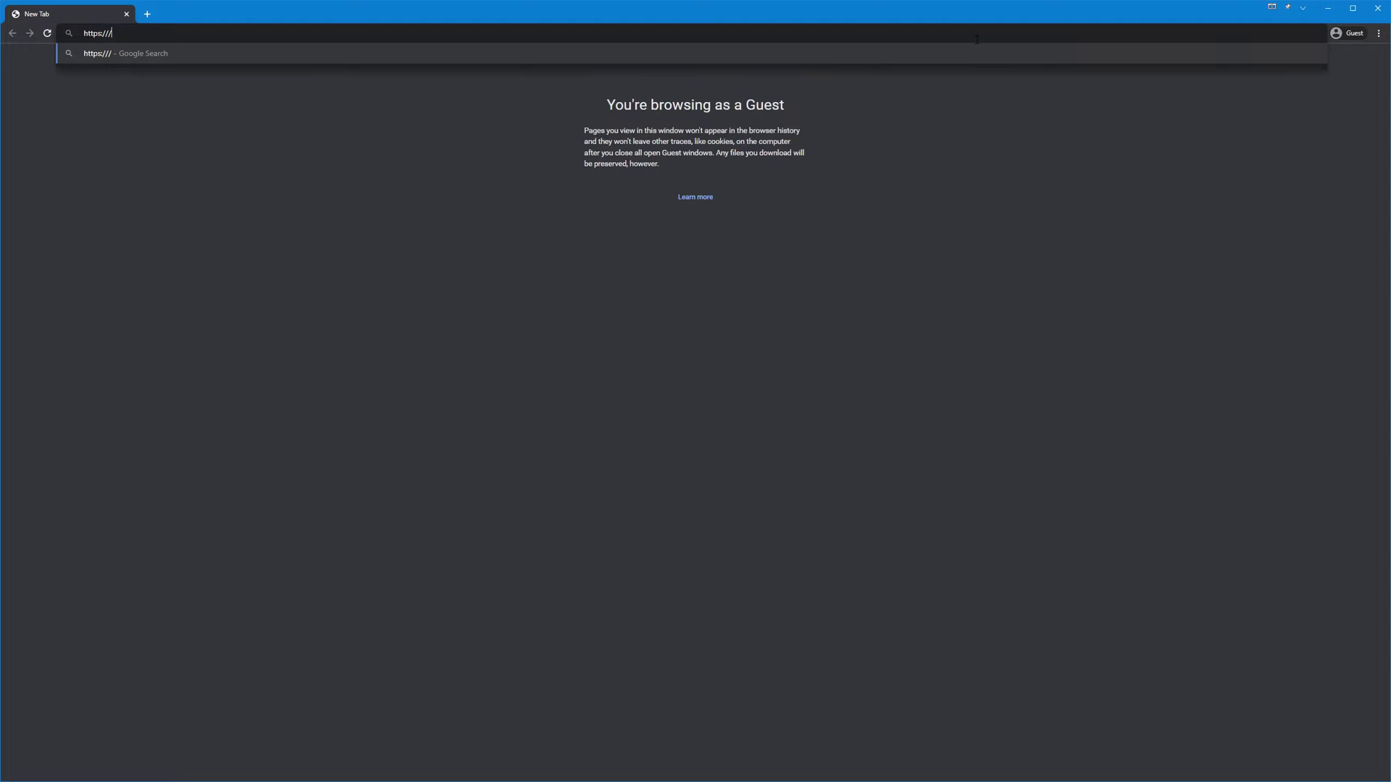
{"action": "type", "text": "macrodeck.org"}
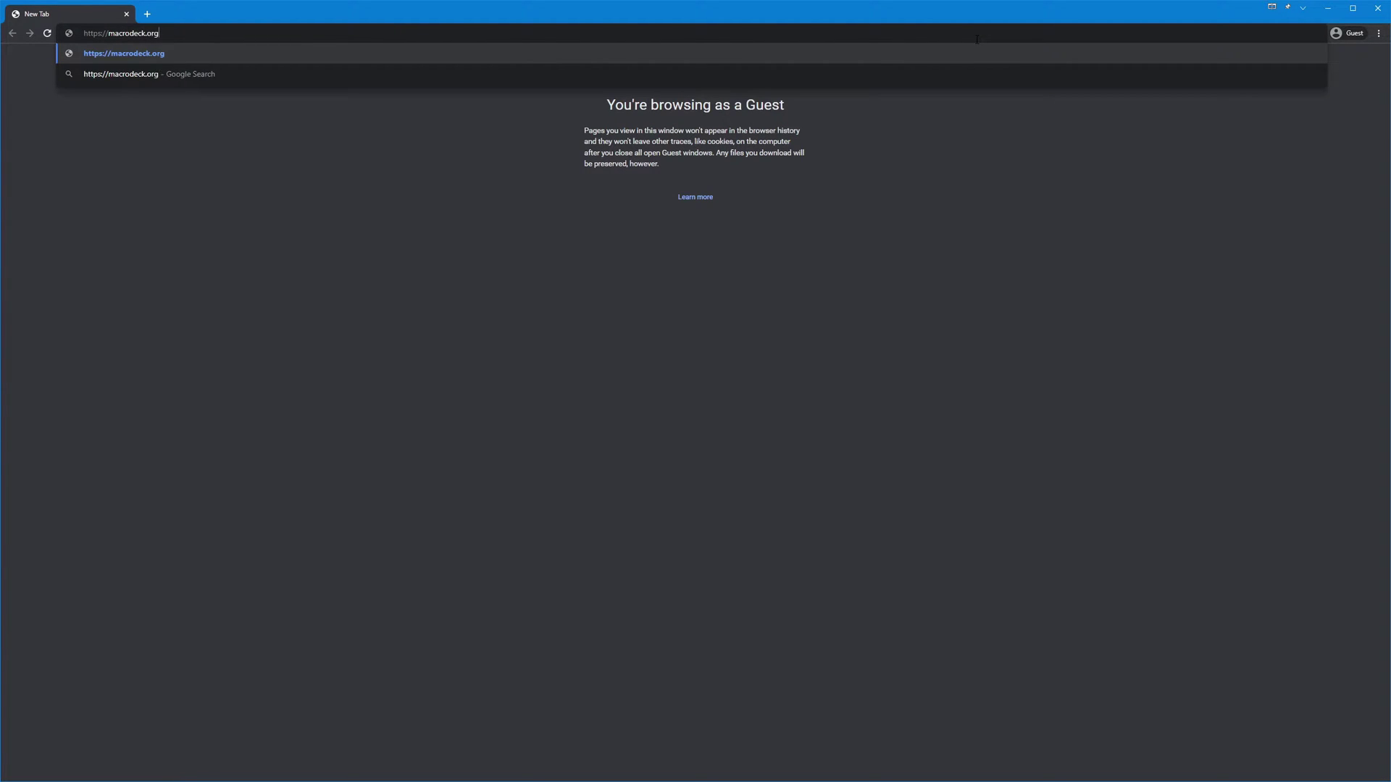
{"action": "key", "text": "Return"}
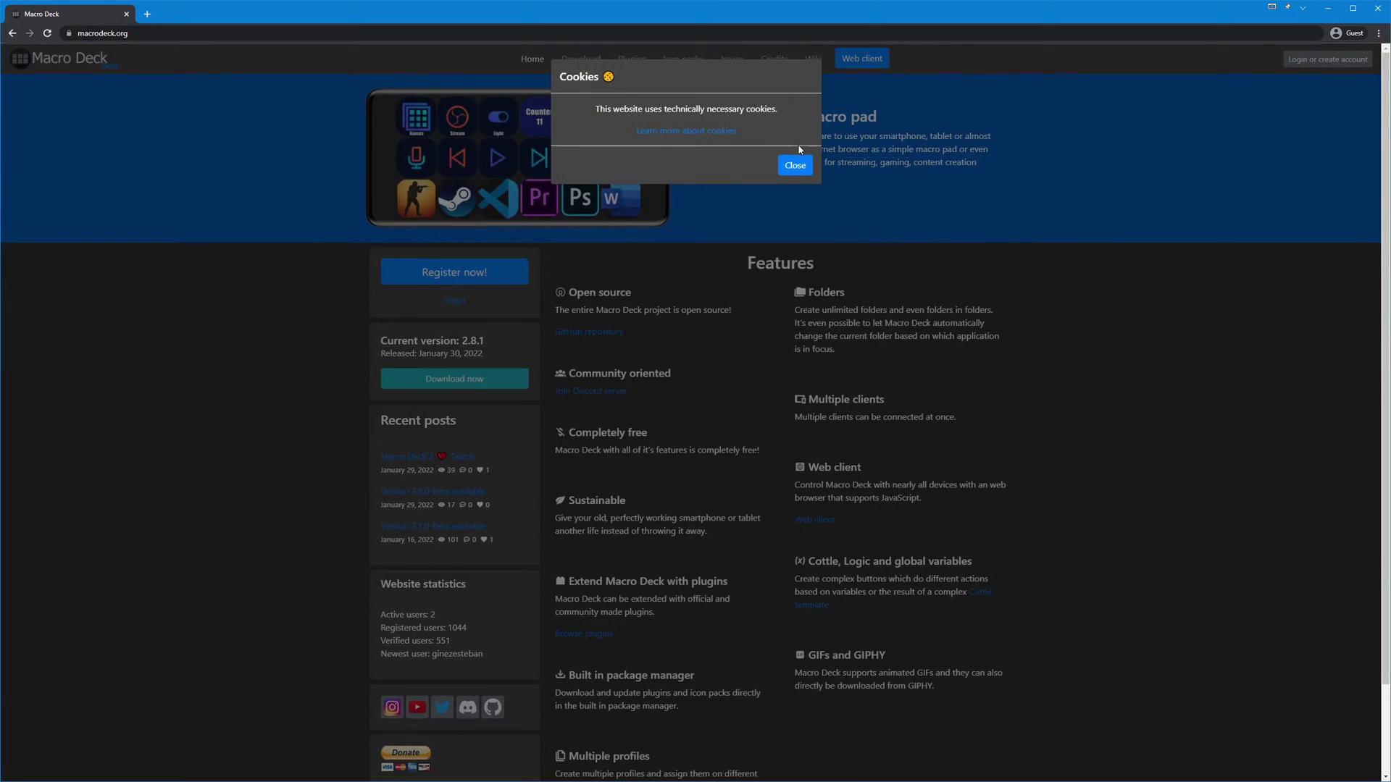
{"action": "left_click", "coordinate": [796, 166]}
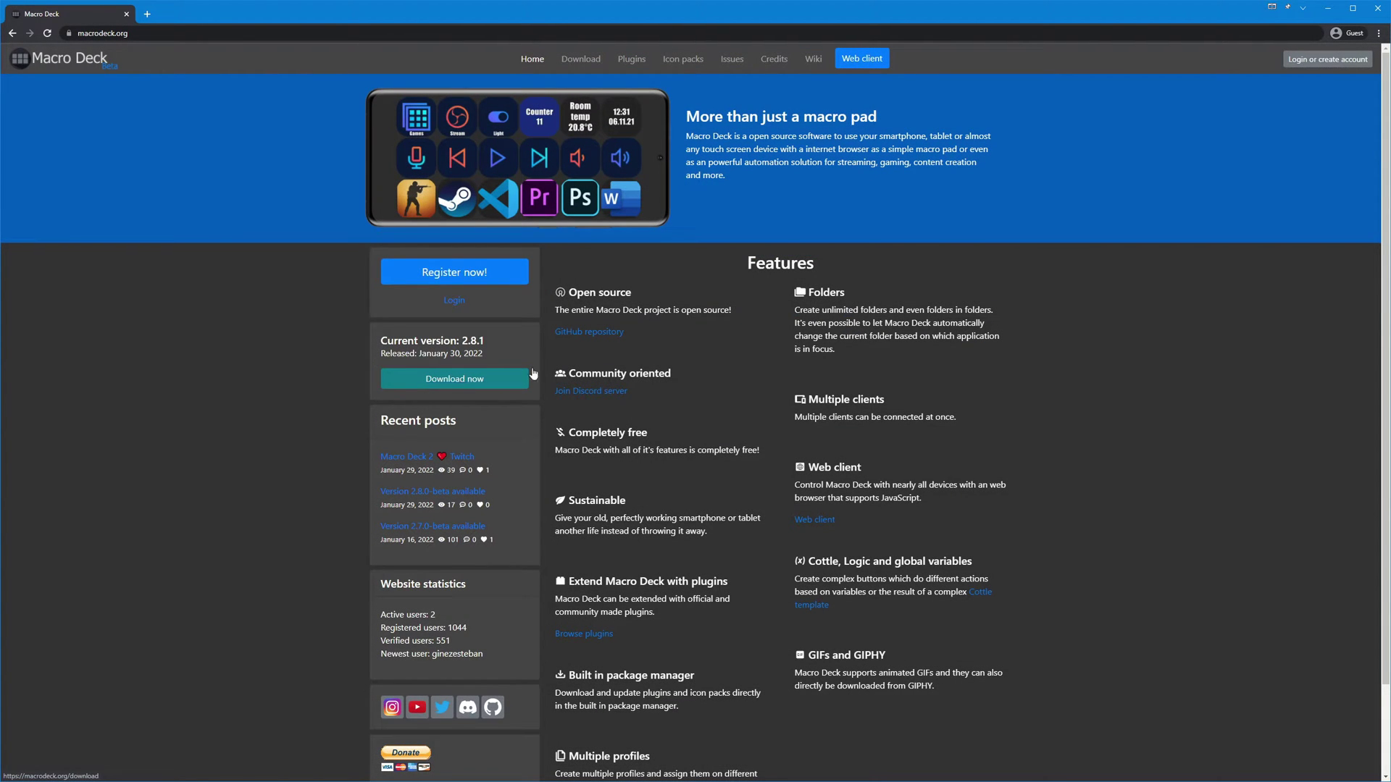
{"action": "left_click", "coordinate": [581, 61]}
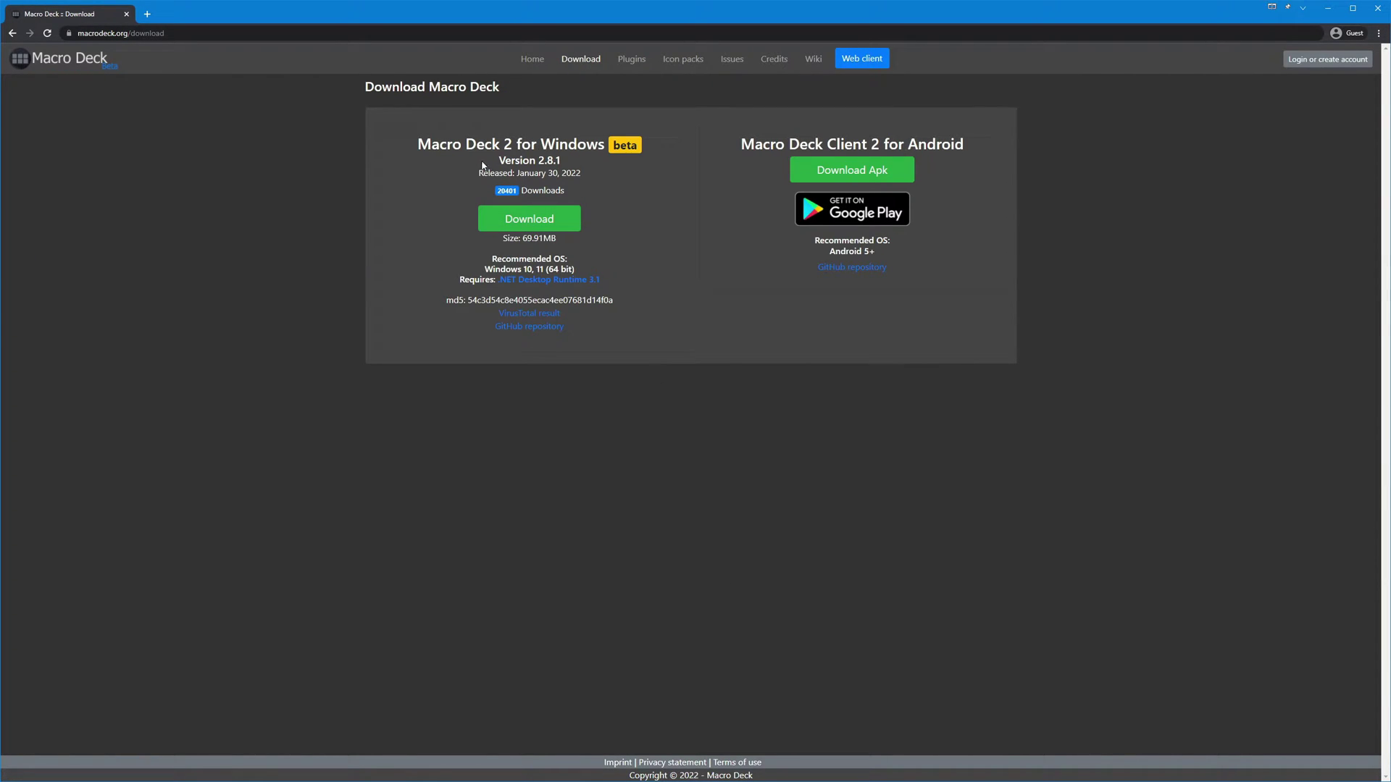
{"action": "left_click", "coordinate": [536, 219]}
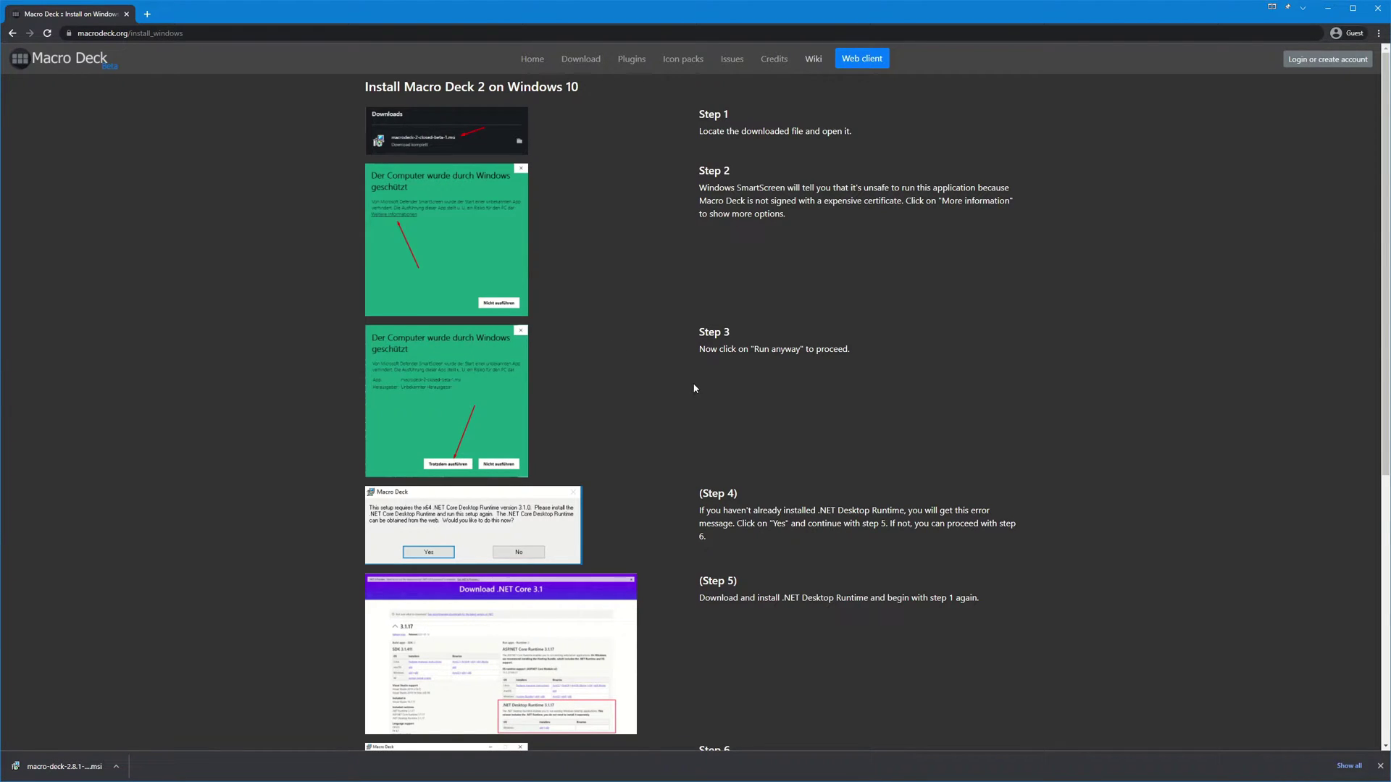
Go to the GitHub wiki's 'Allow Macro Deck in Windows Firewall' page and scroll through it.
{"action": "left_click", "coordinate": [814, 65]}
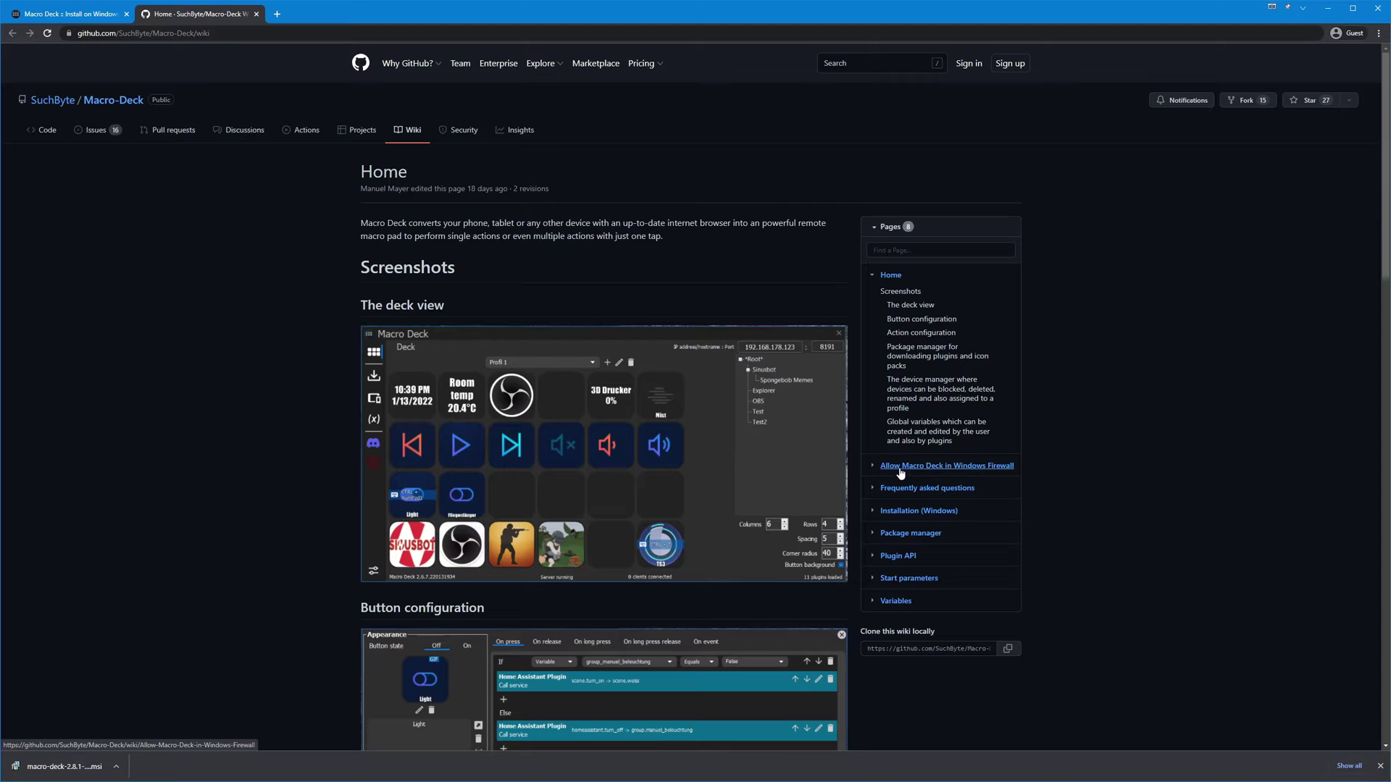
{"action": "left_click", "coordinate": [959, 472]}
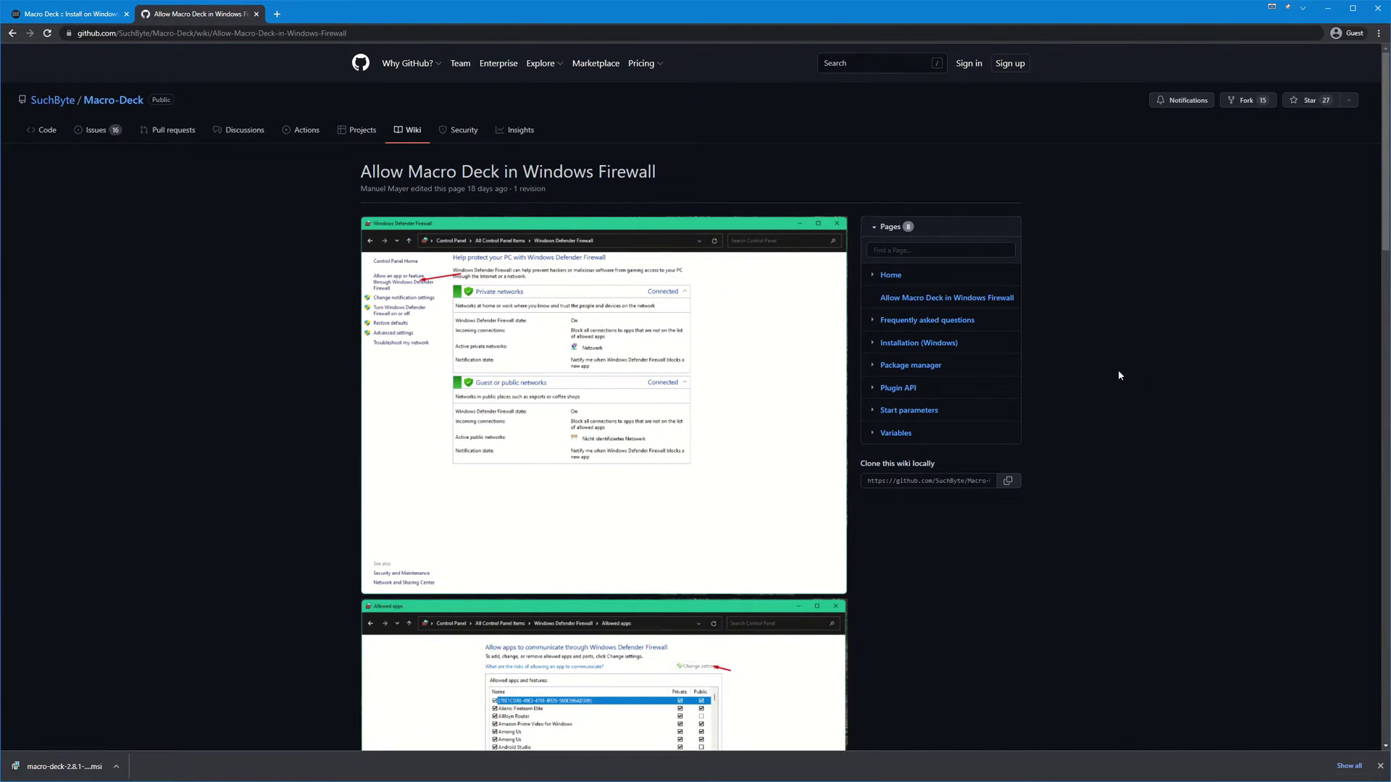
{"action": "scroll", "coordinate": [1090, 379], "scroll_direction": "down", "scroll_amount": 6}
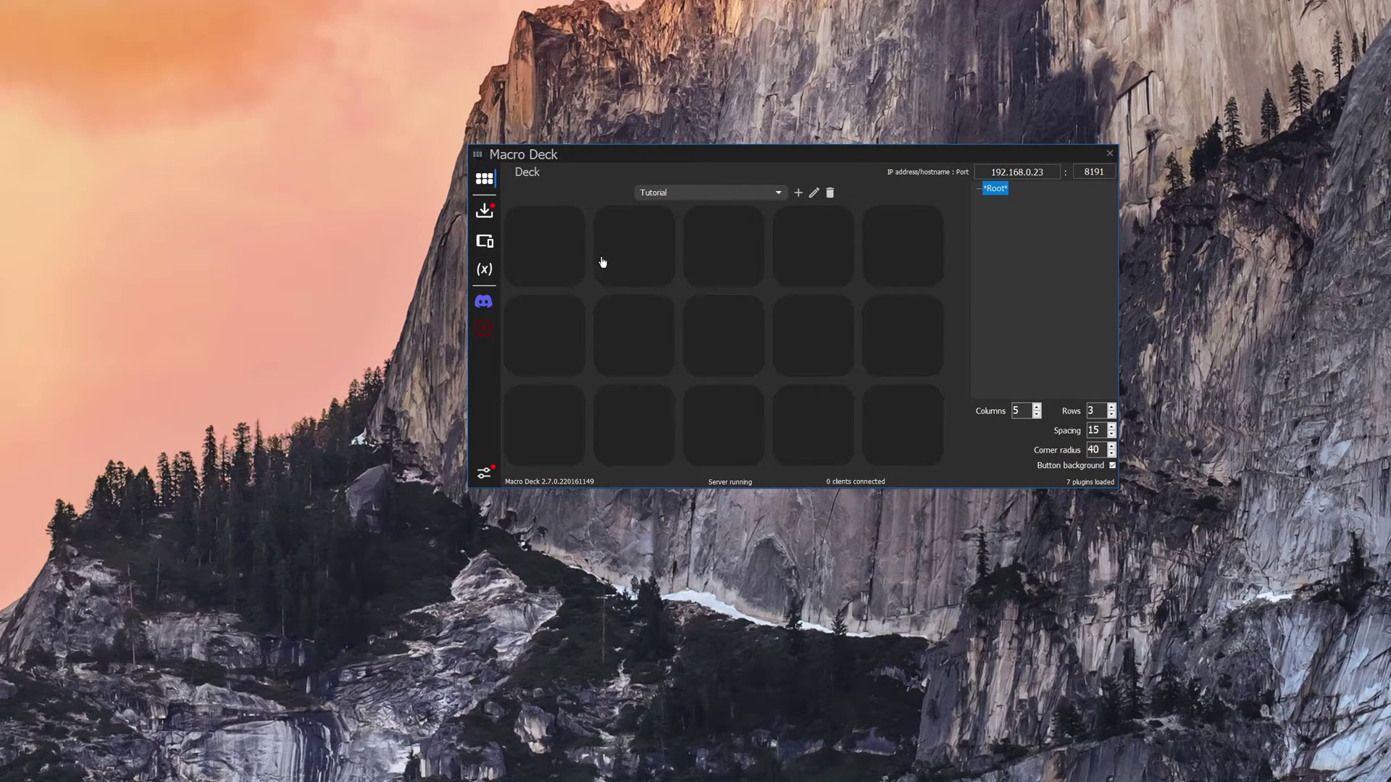
Edit the first empty slot of the Tutorial deck.
{"action": "right_click", "coordinate": [547, 245]}
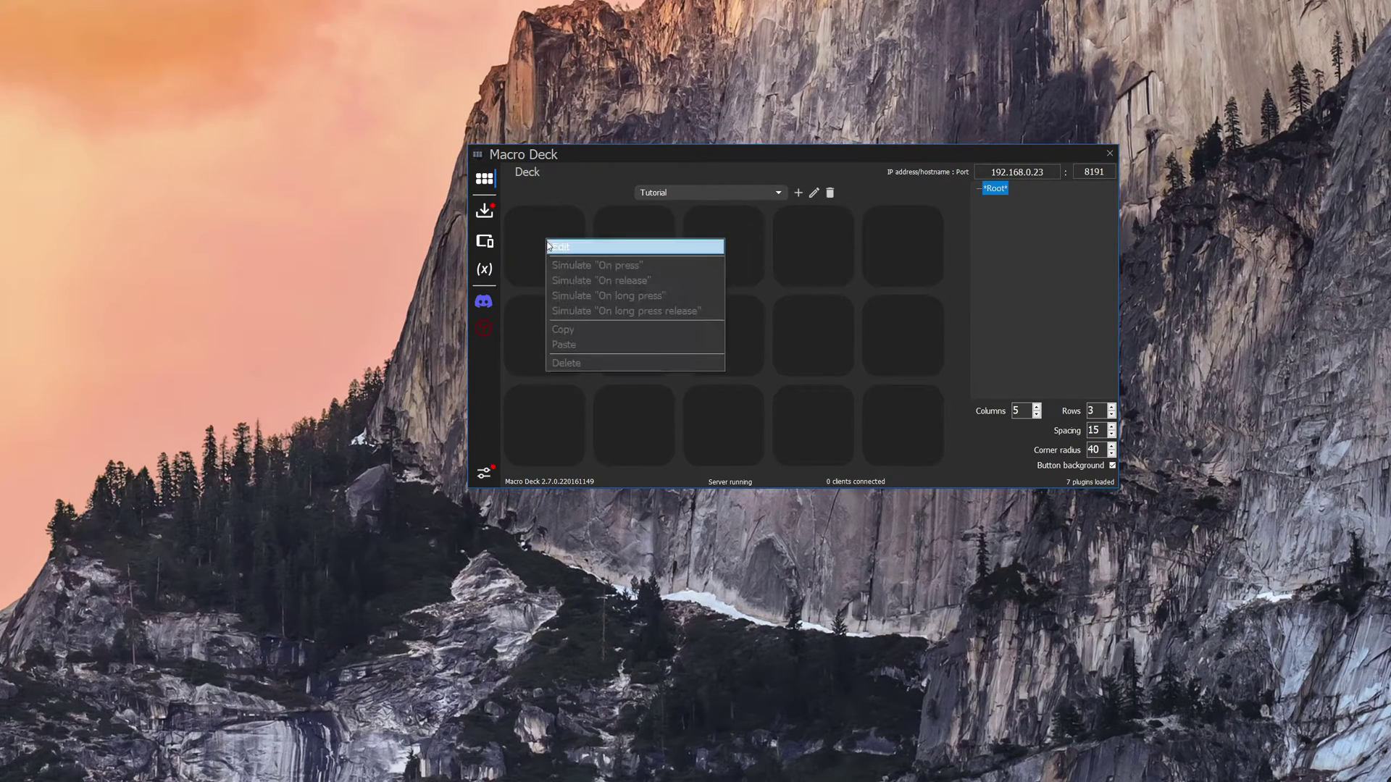
{"action": "left_click", "coordinate": [619, 250]}
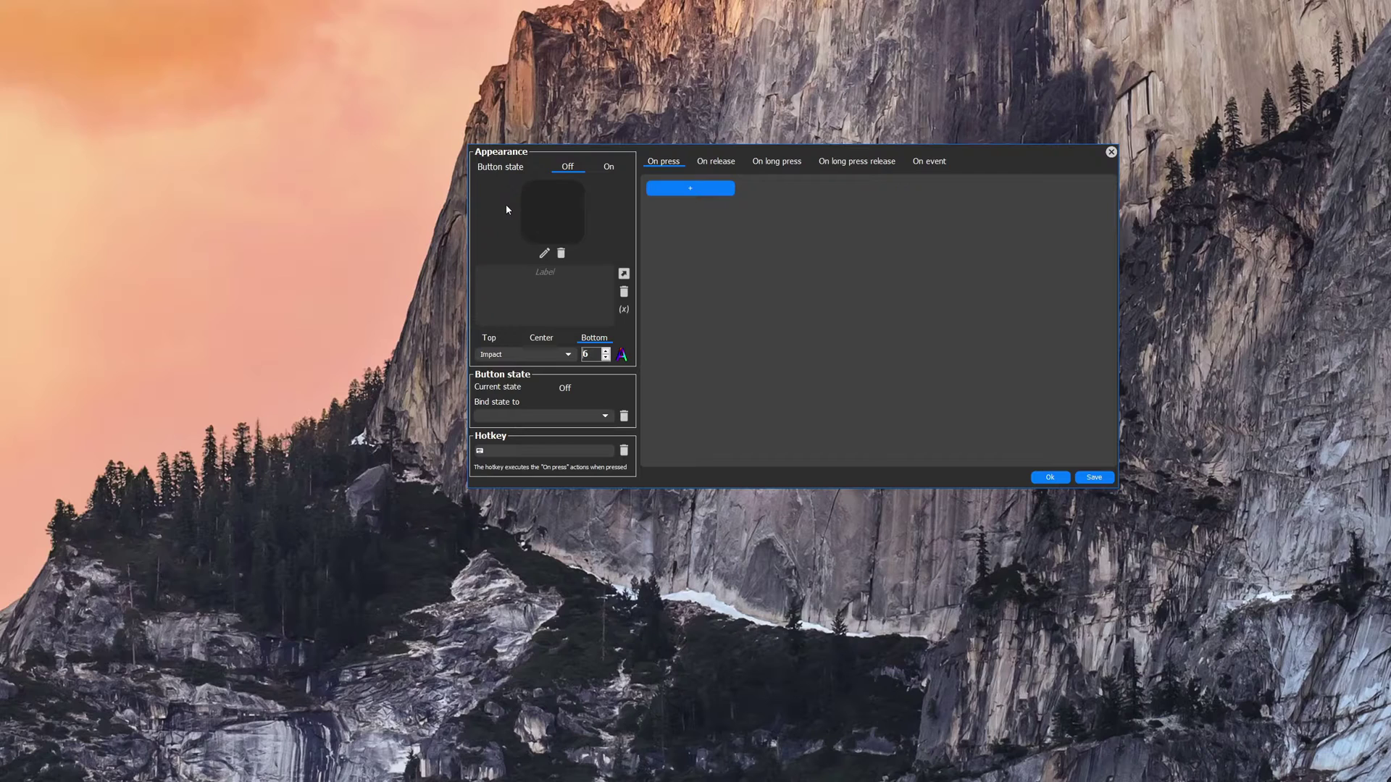
Give the button the grey muted-microphone icon from the Powered Steel pack.
{"action": "left_click", "coordinate": [552, 217]}
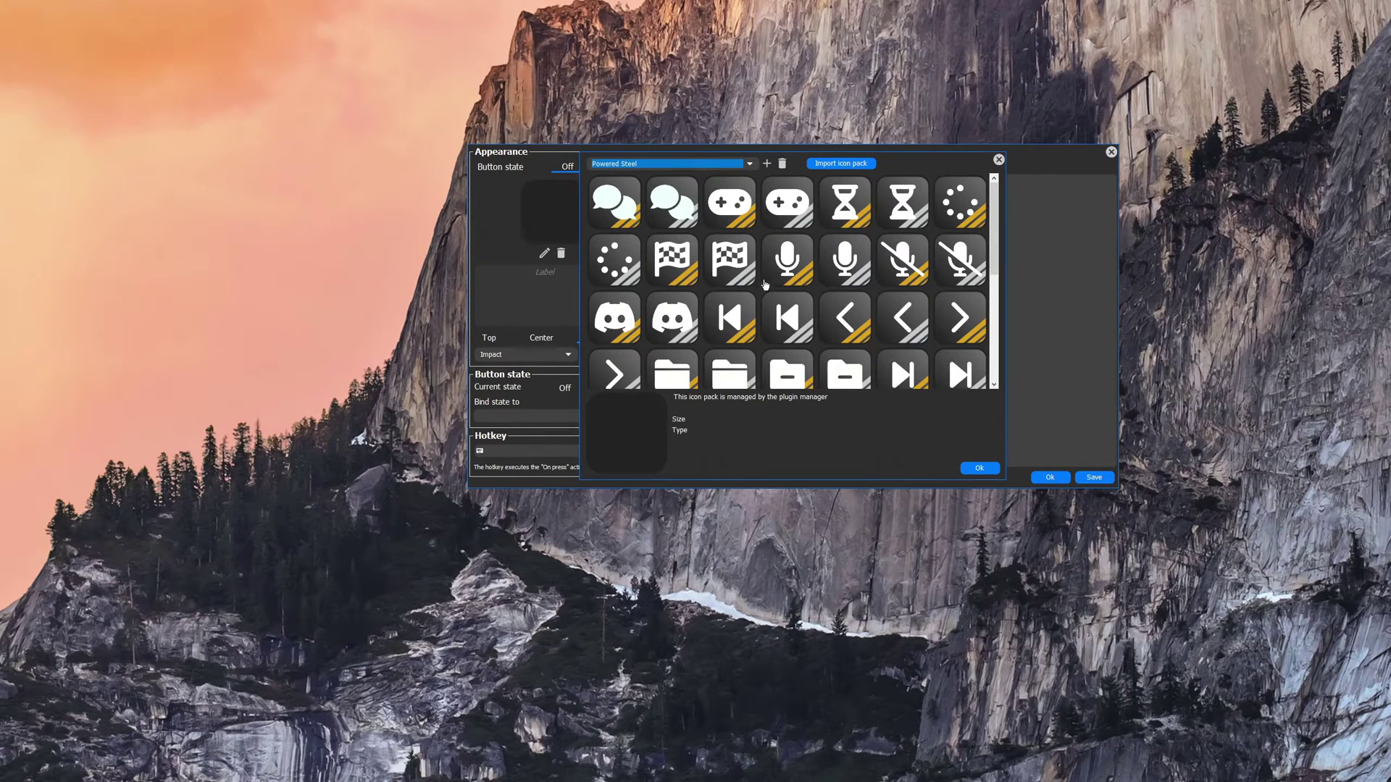
{"action": "left_click", "coordinate": [791, 272]}
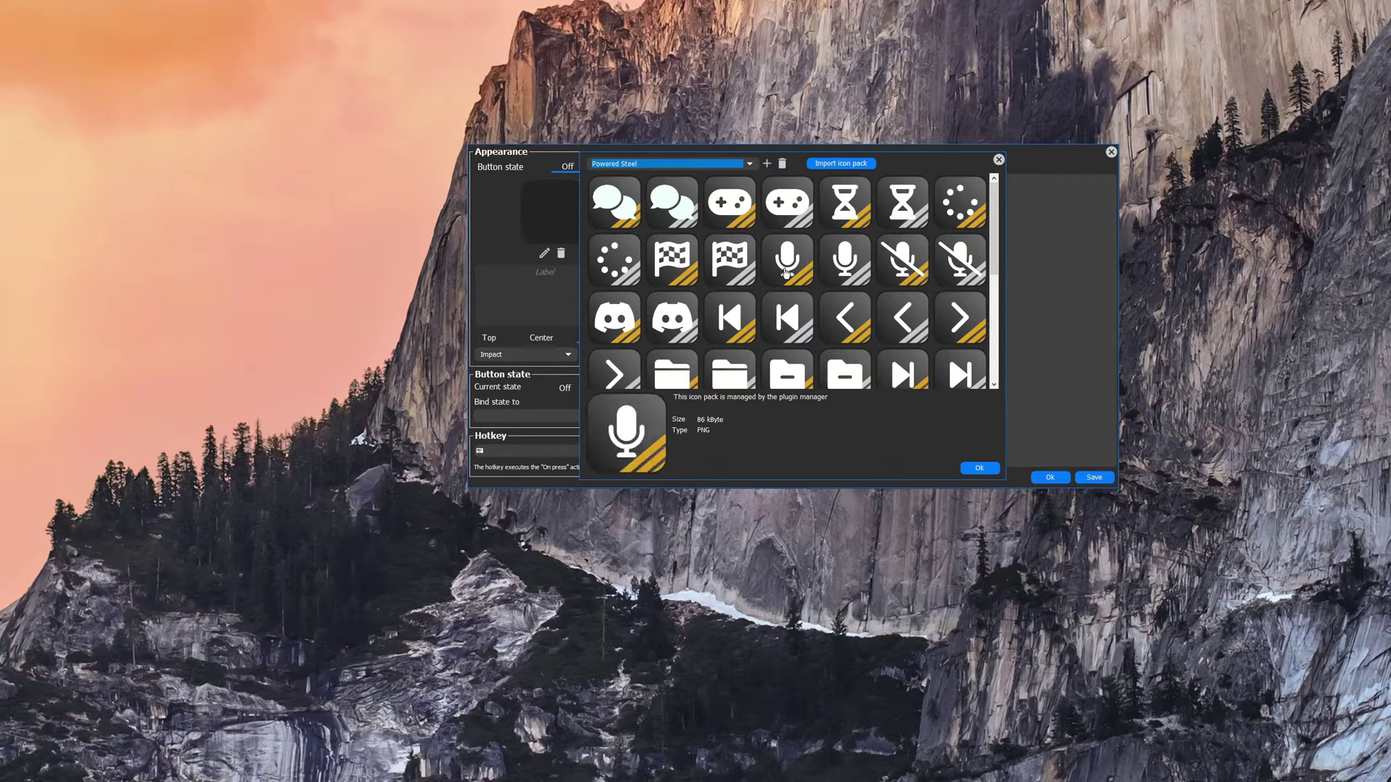
{"action": "left_click", "coordinate": [850, 258]}
{"action": "left_click", "coordinate": [968, 262]}
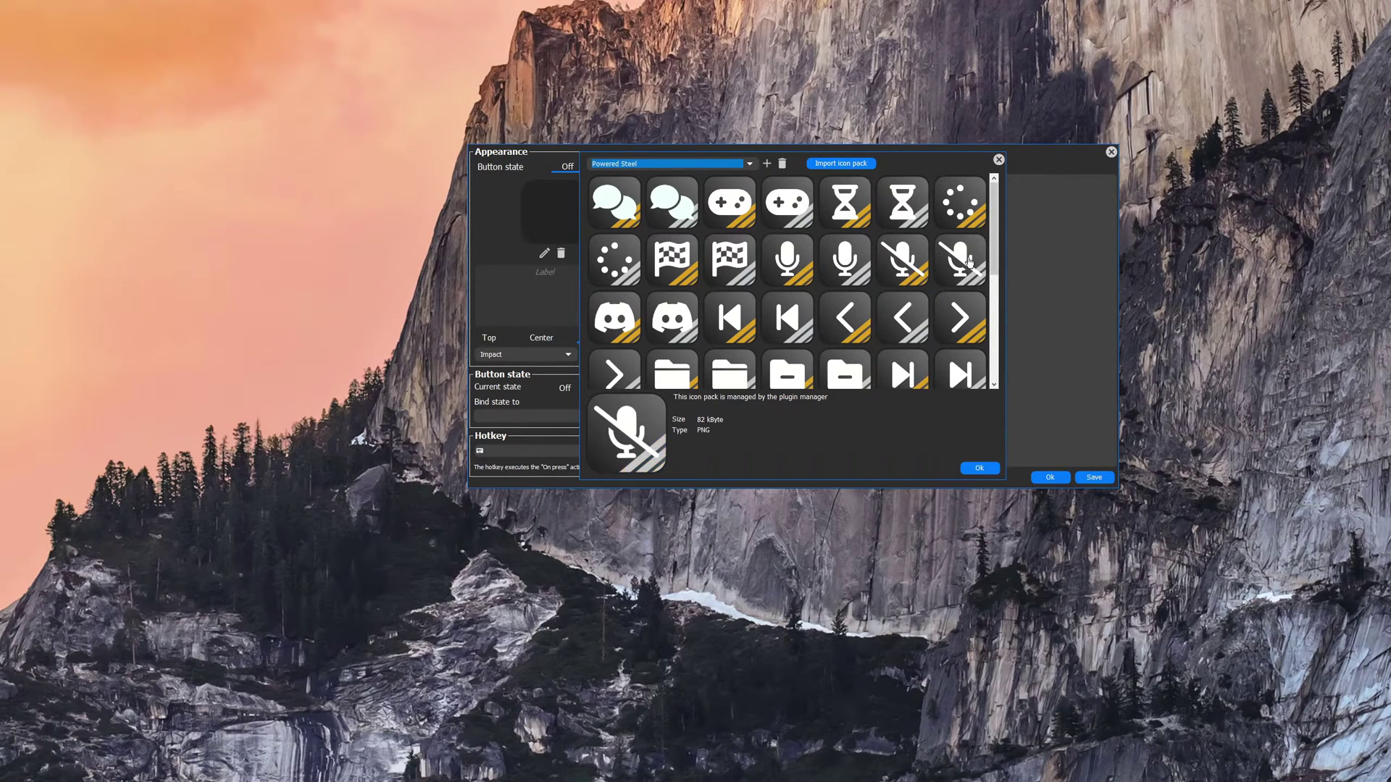
{"action": "left_click", "coordinate": [979, 468]}
Label the button 'Mic'.
{"action": "left_click", "coordinate": [538, 298]}
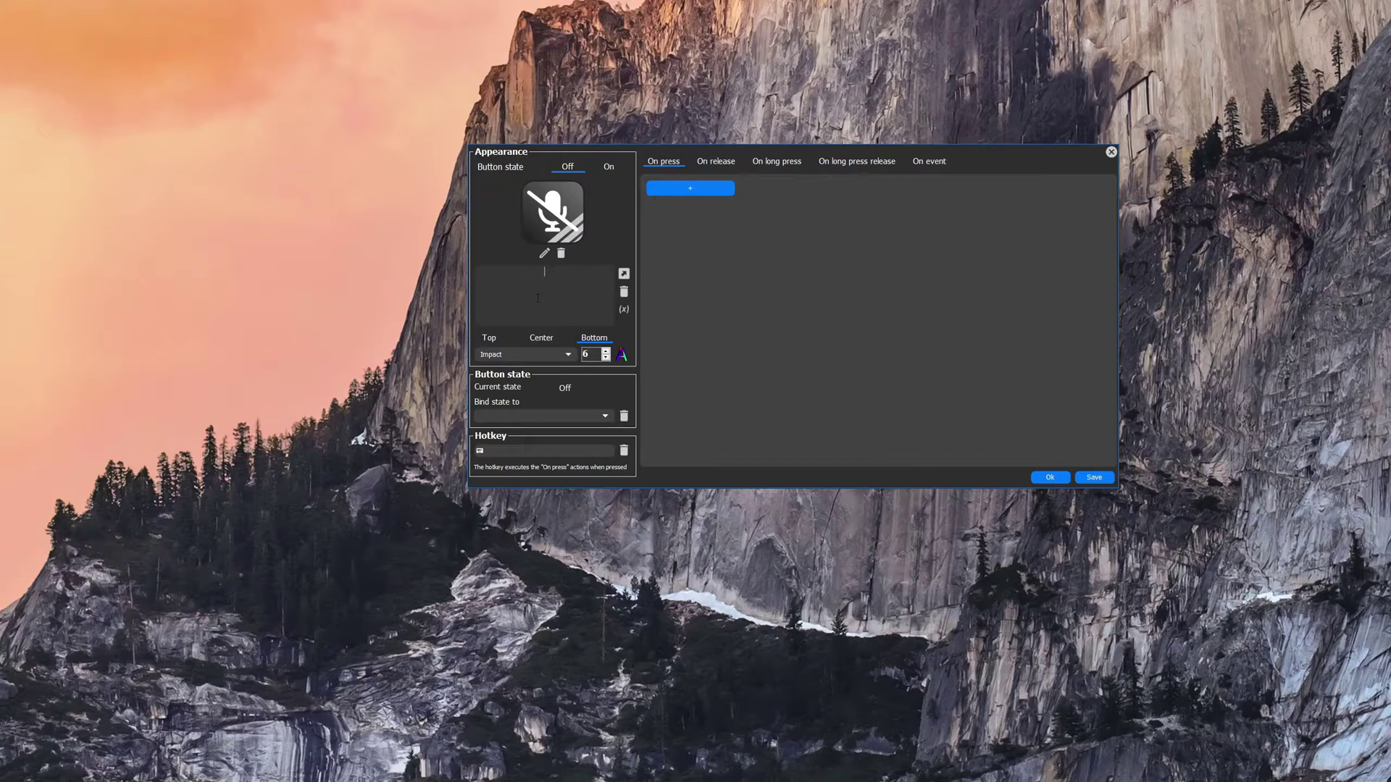
{"action": "type", "text": "Mic"}
{"action": "left_click", "coordinate": [539, 415]}
Try the top label position, keep the Mic label at the bottom, and leave state binding unset.
{"action": "left_click", "coordinate": [489, 337]}
{"action": "left_click", "coordinate": [594, 339]}
{"action": "left_click", "coordinate": [602, 418]}
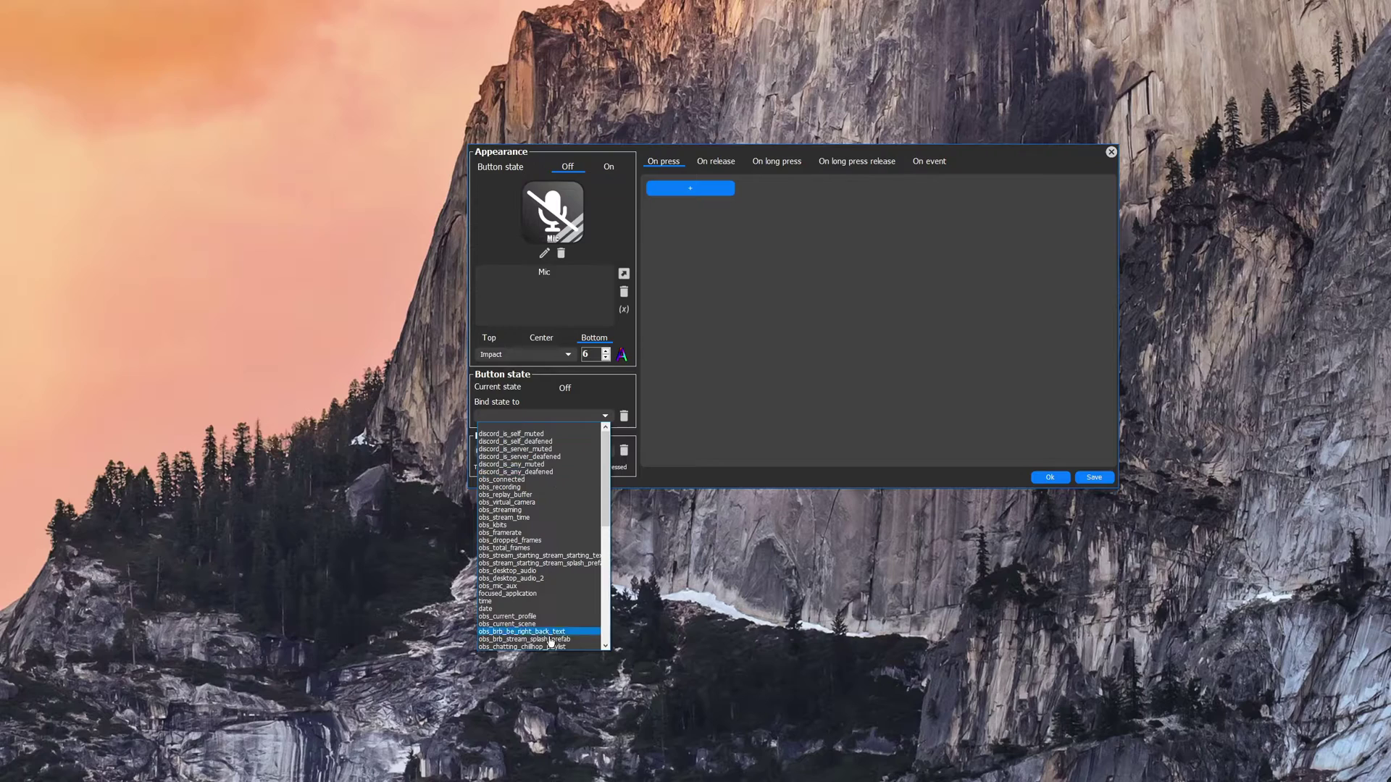
{"action": "left_click", "coordinate": [573, 396]}
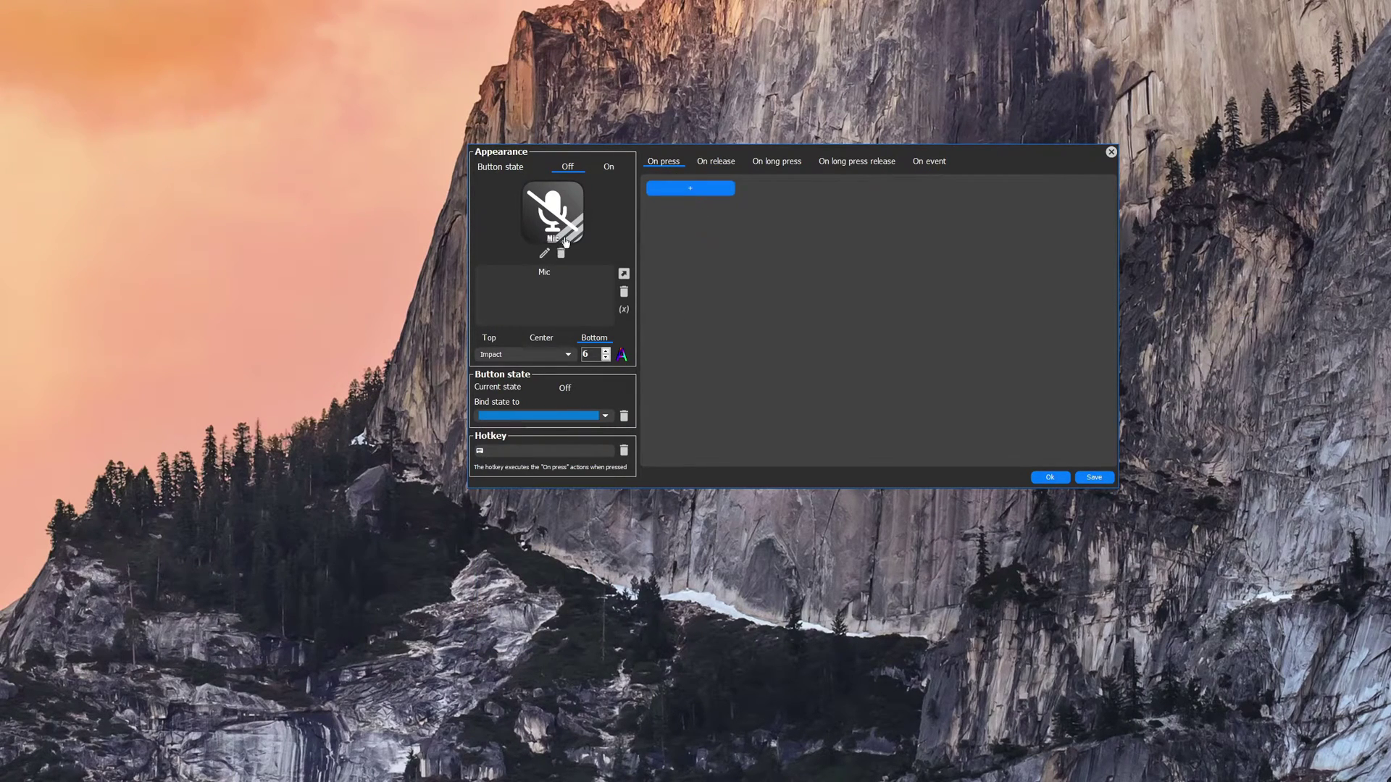
{"action": "left_click", "coordinate": [690, 225]}
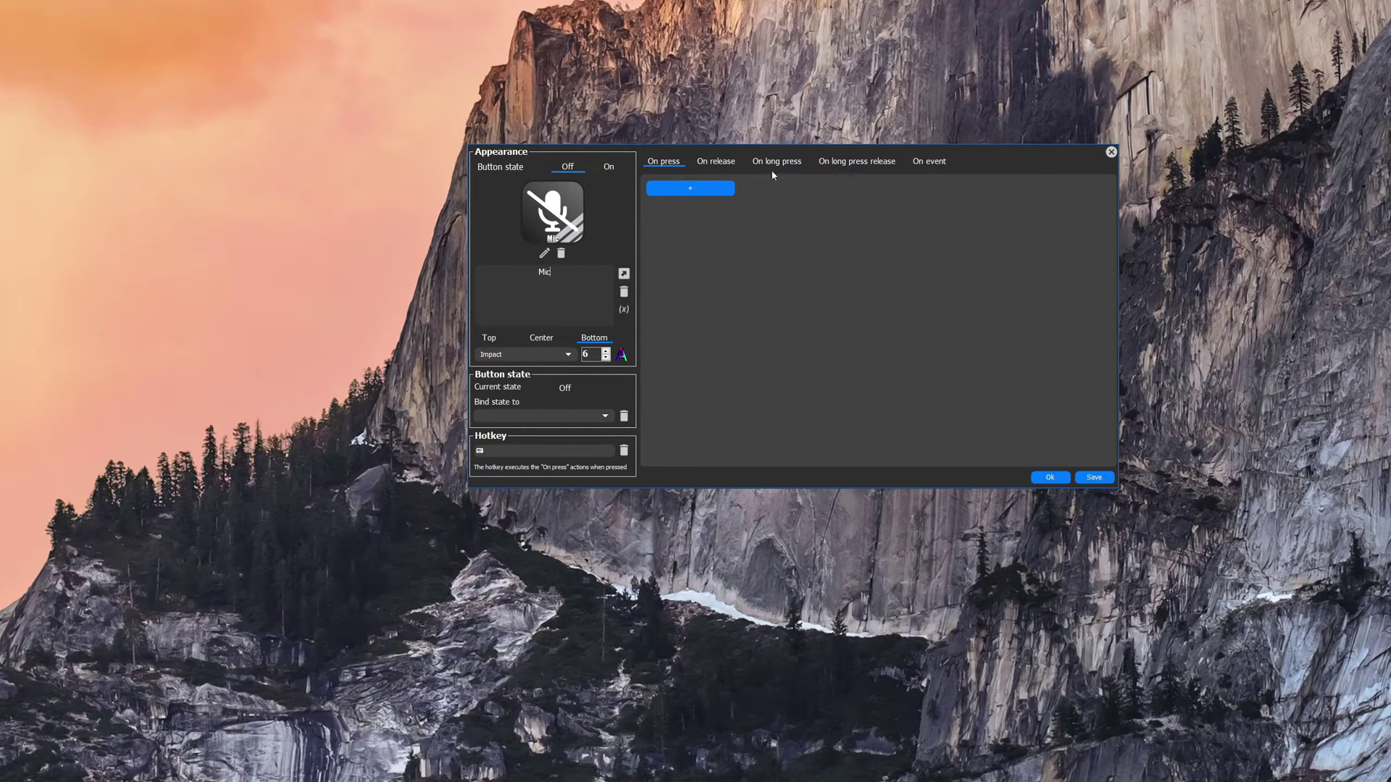
Add and remove an empty event trigger, then add a new On press step.
{"action": "left_click", "coordinate": [930, 164]}
{"action": "left_click", "coordinate": [717, 189]}
{"action": "left_click", "coordinate": [783, 189]}
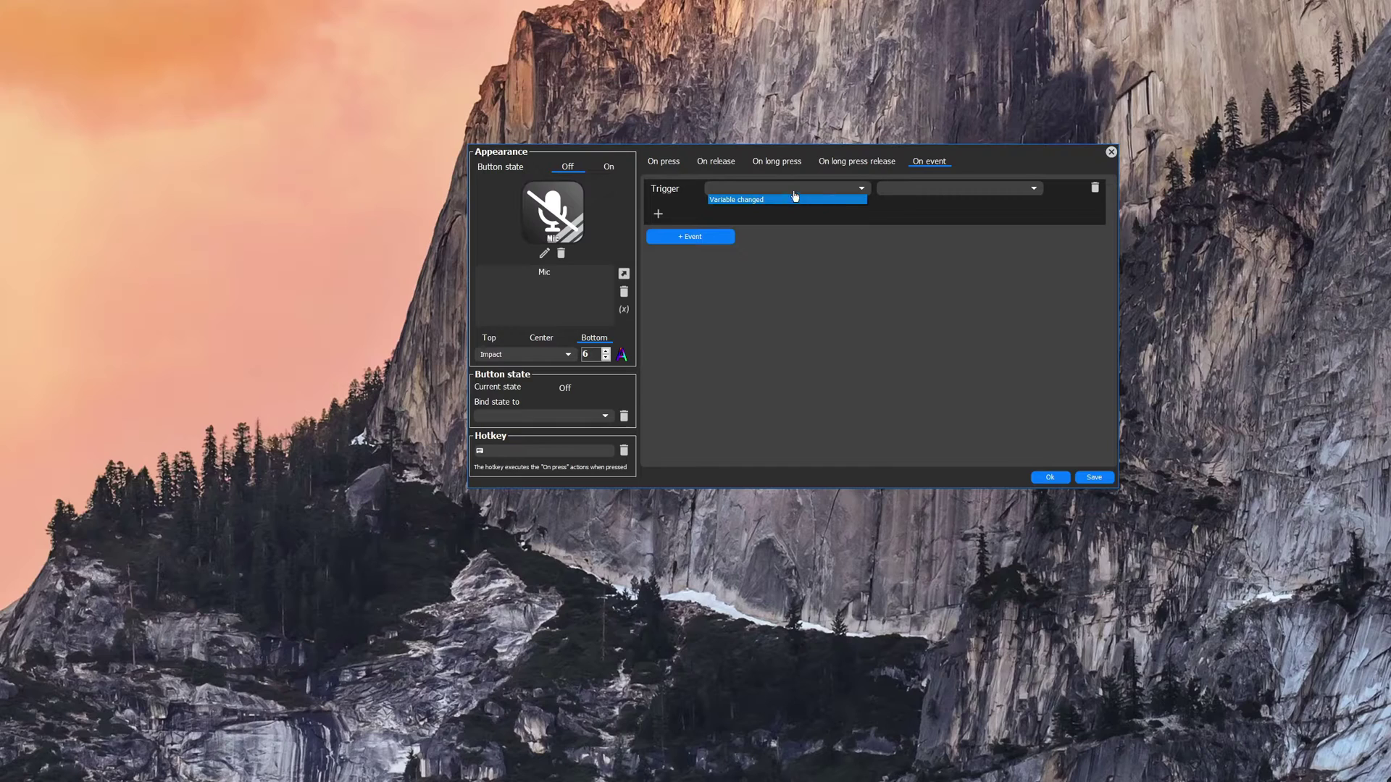
{"action": "left_click", "coordinate": [1098, 191]}
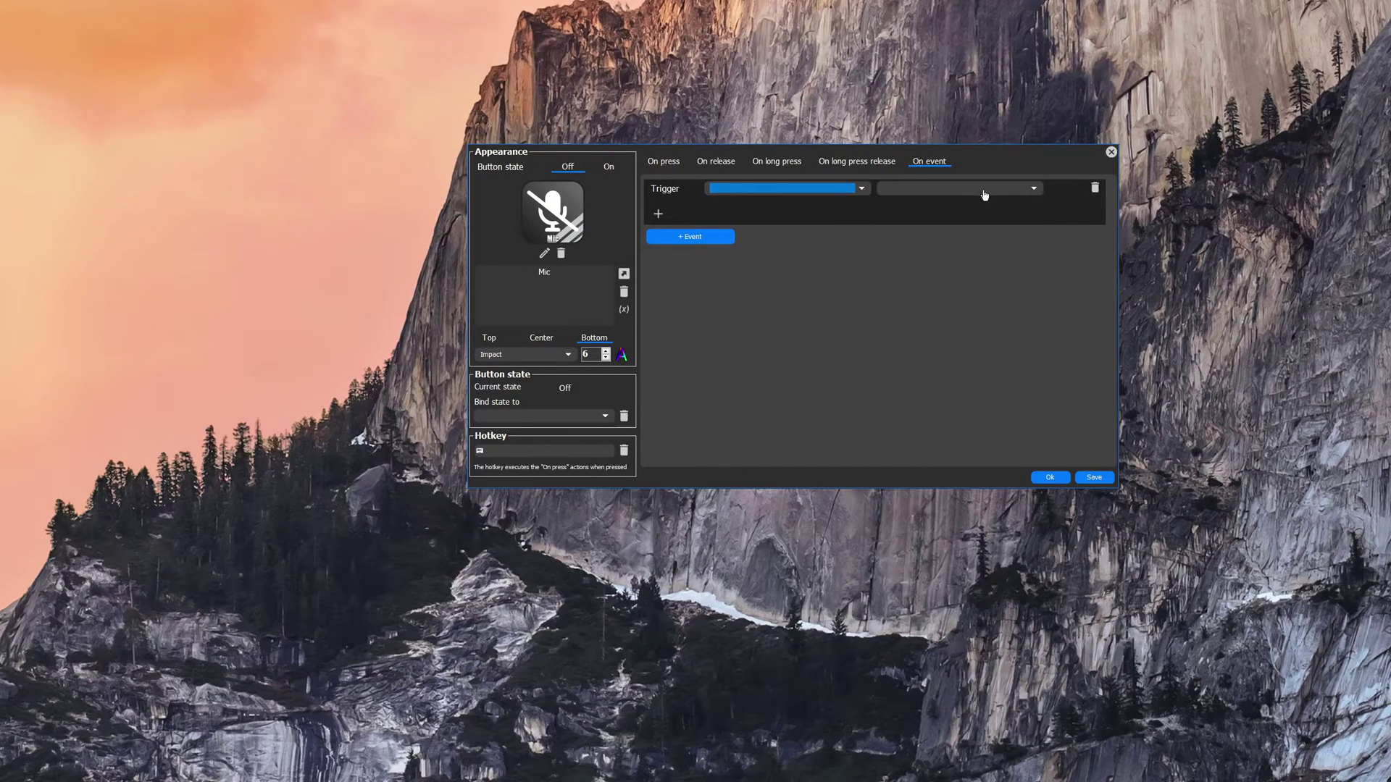
{"action": "left_click", "coordinate": [1095, 191]}
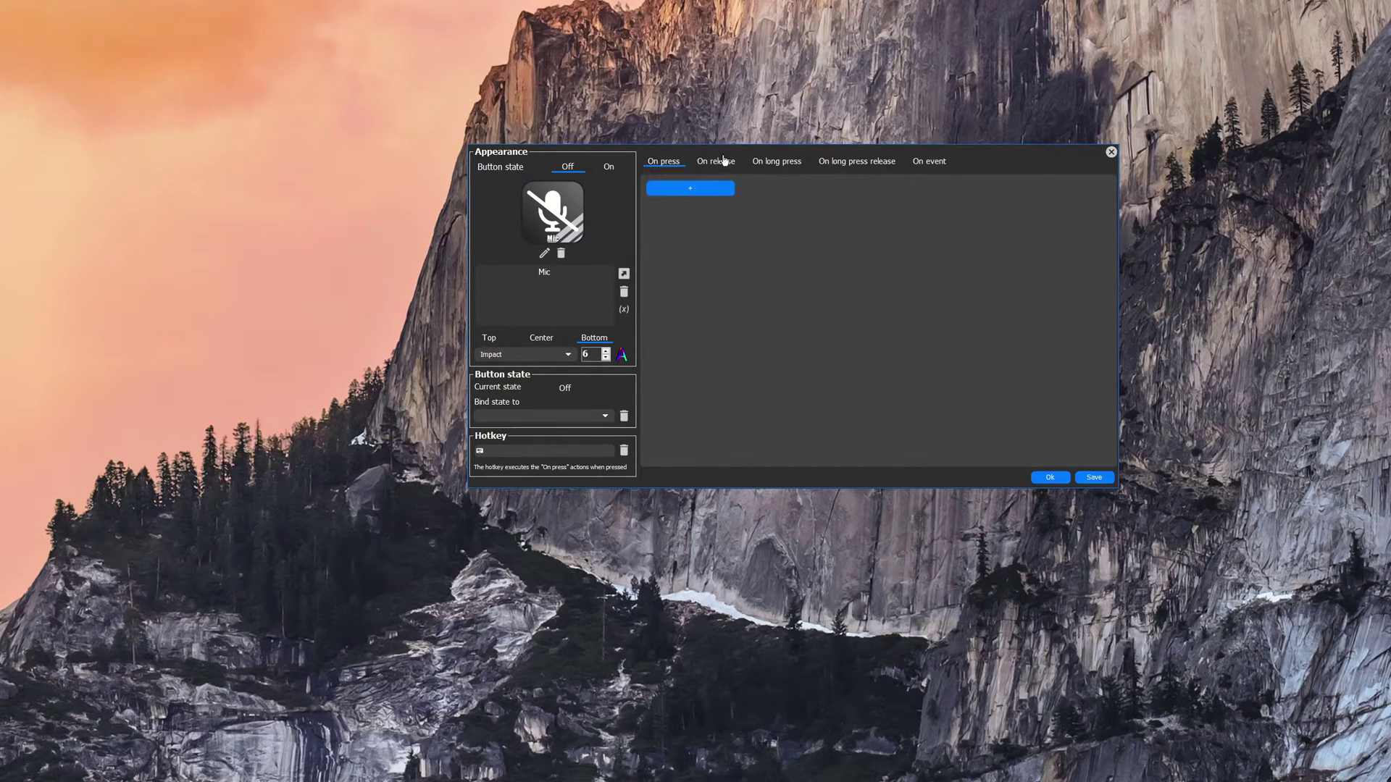
{"action": "left_click", "coordinate": [683, 190]}
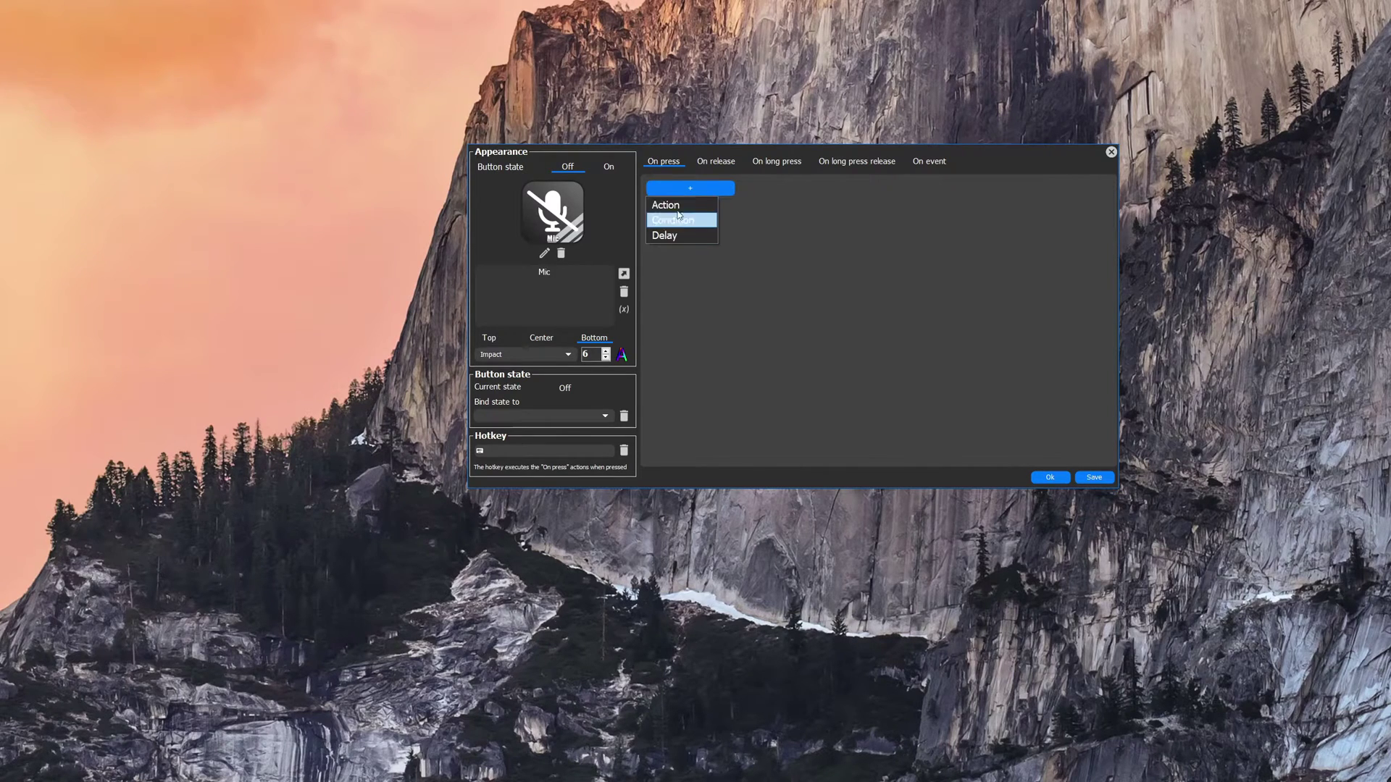
Add the This action button > Toggle button state action under On press.
{"action": "left_click", "coordinate": [676, 205]}
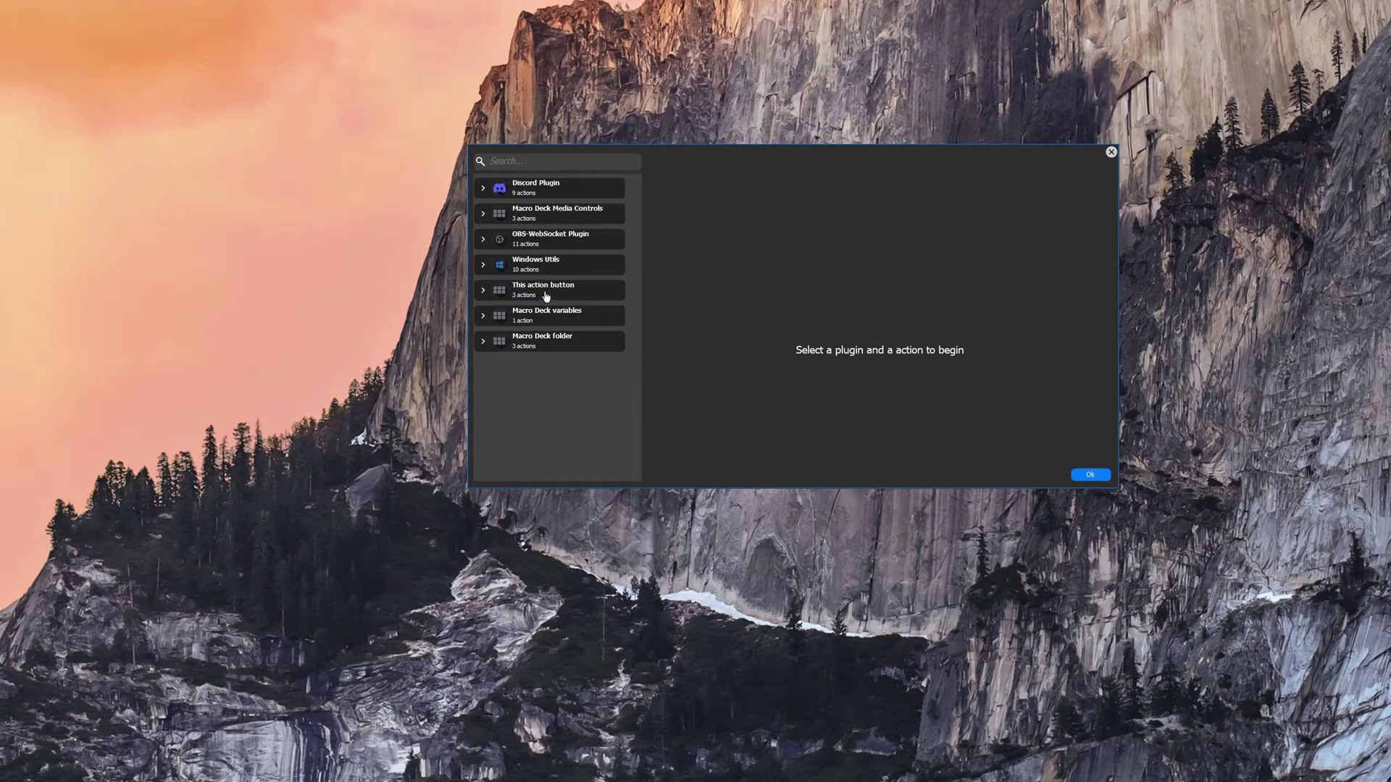
{"action": "left_click", "coordinate": [583, 299]}
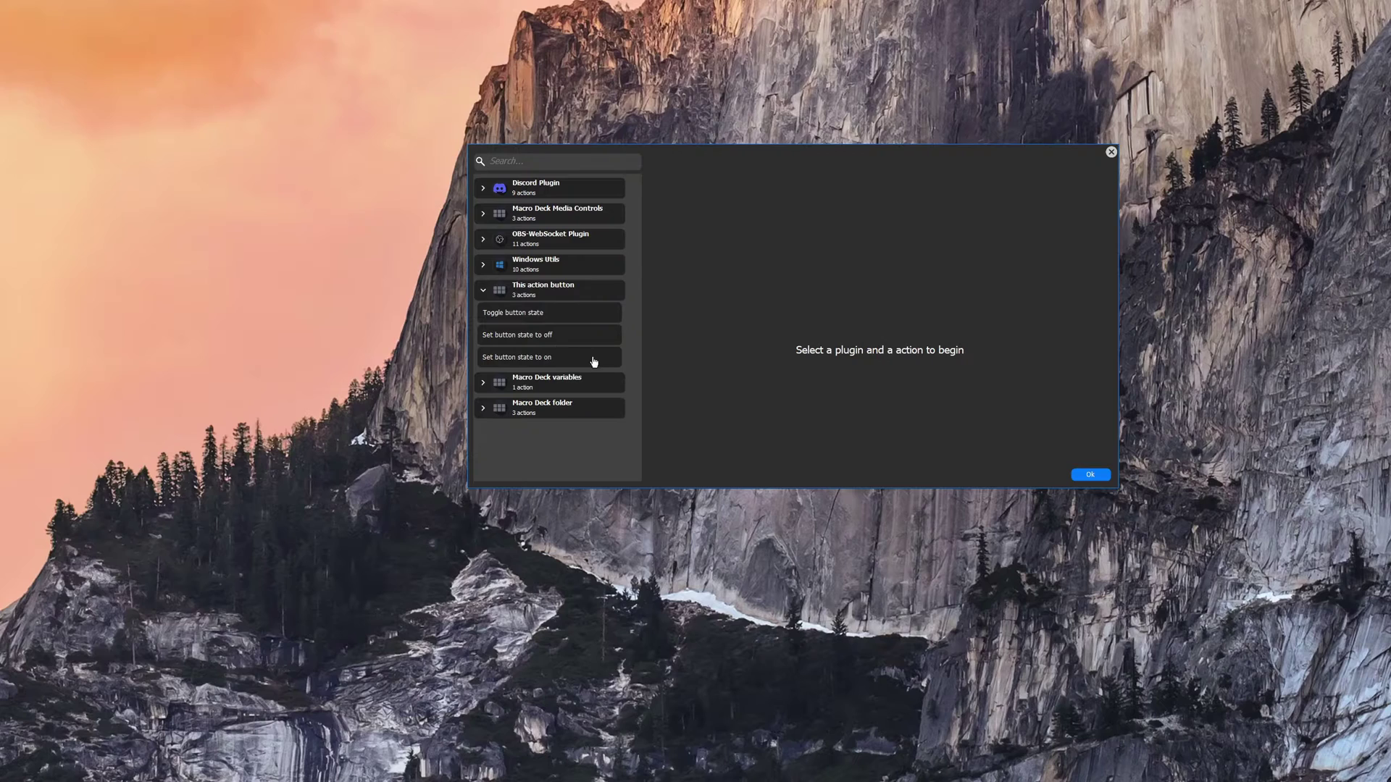
{"action": "left_click", "coordinate": [537, 315]}
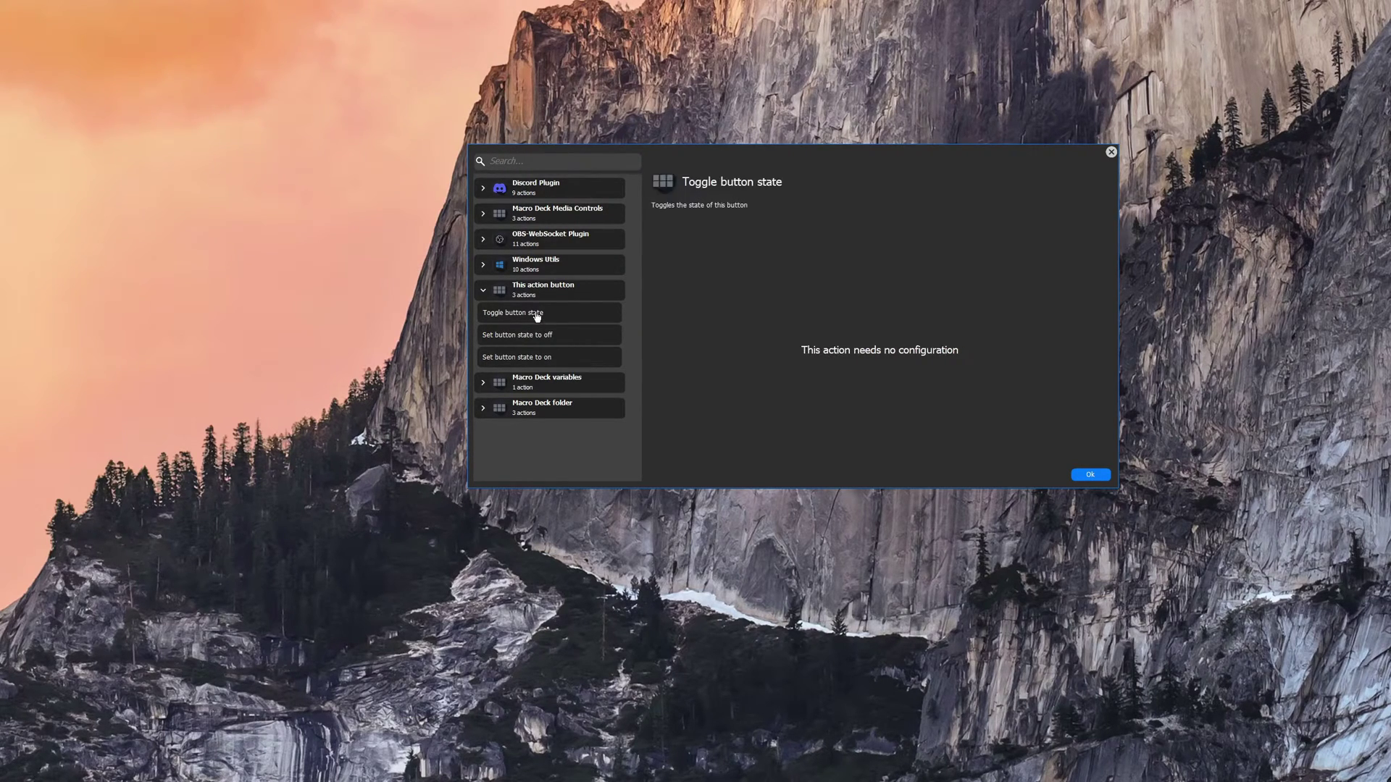
{"action": "left_click", "coordinate": [1090, 475]}
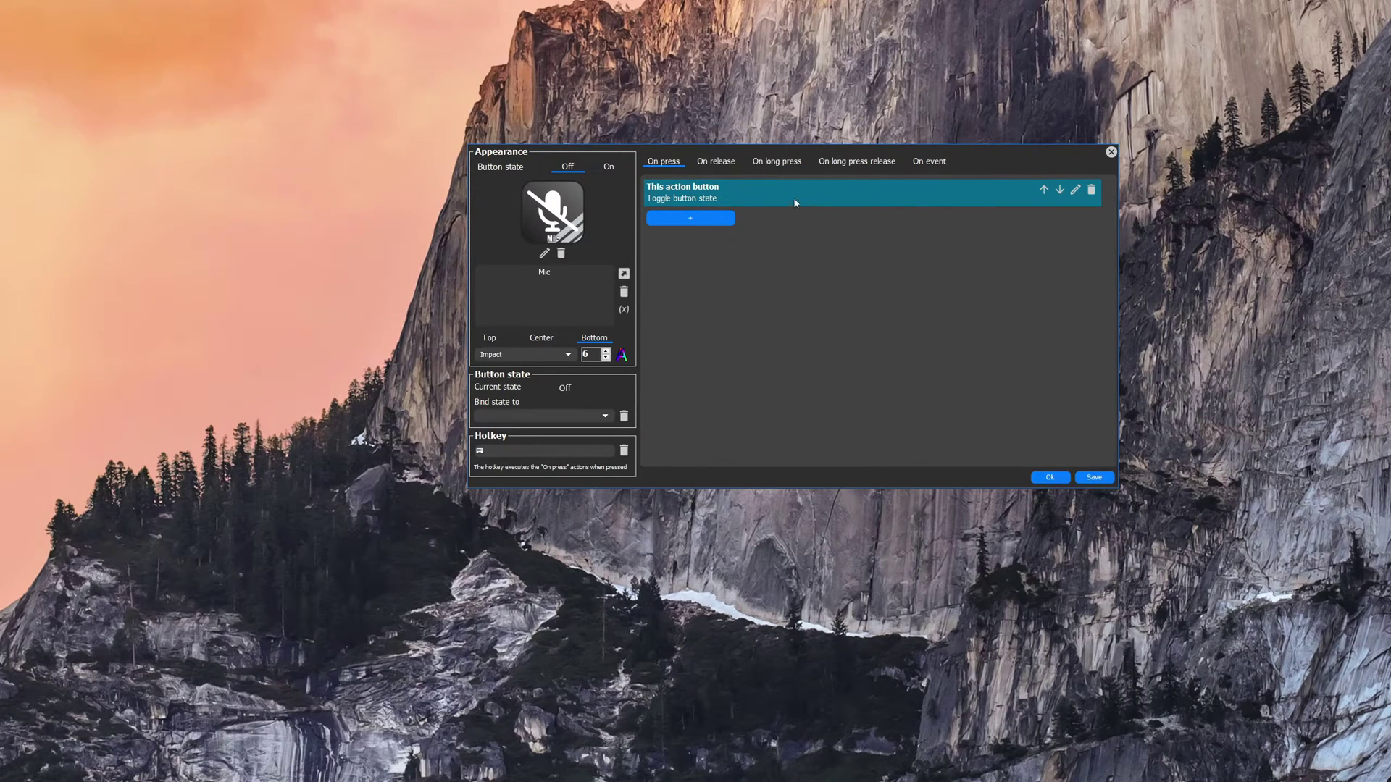
Give the button's On state the unmuted microphone icon and the label 'Mic'.
{"action": "left_click", "coordinate": [608, 167]}
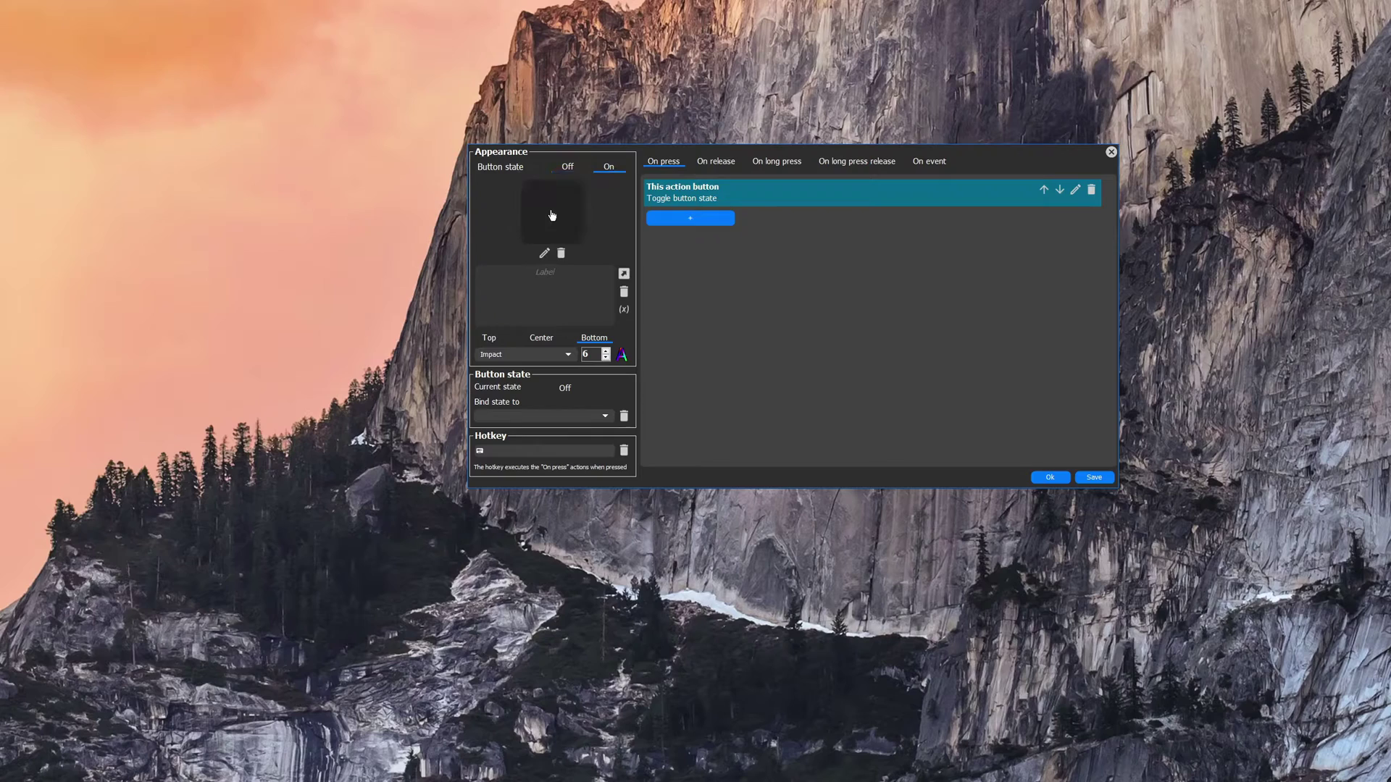
{"action": "left_click", "coordinate": [551, 214]}
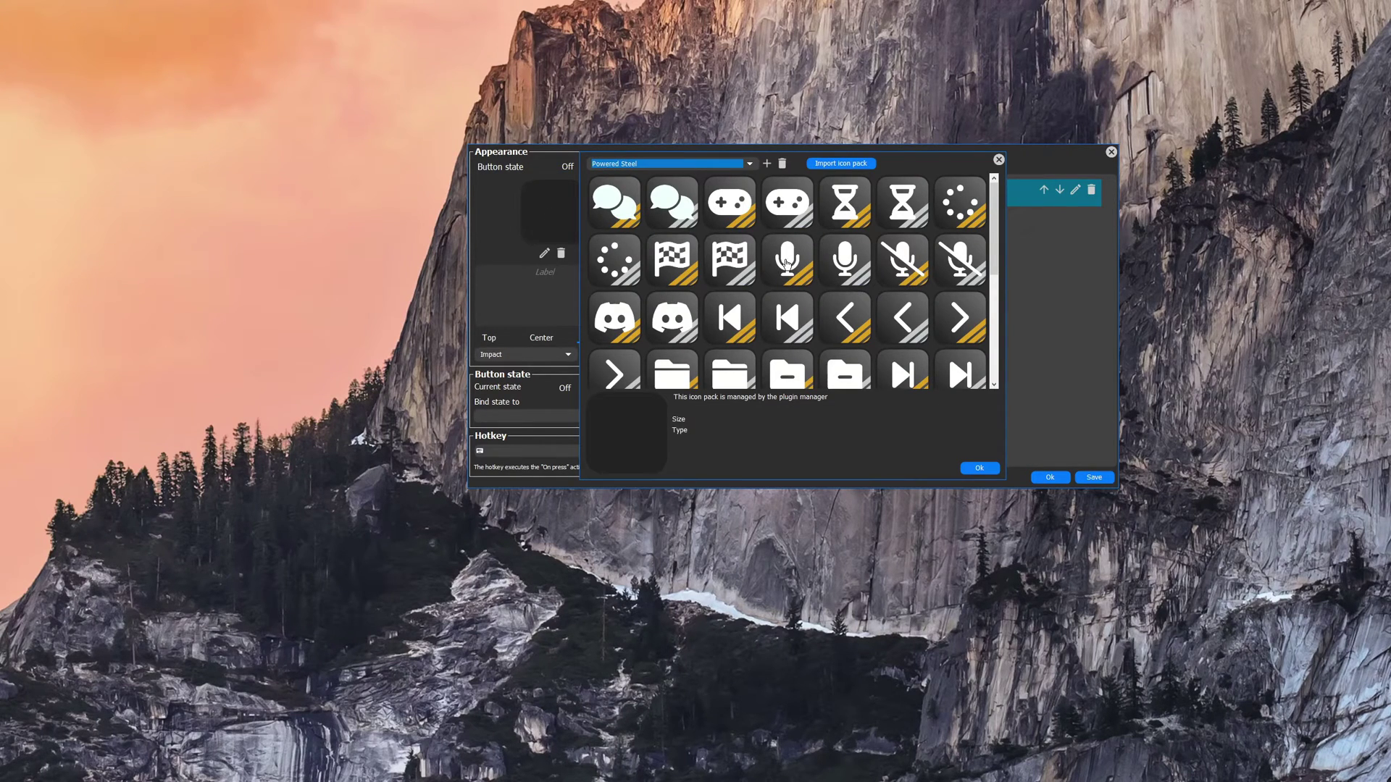
{"action": "left_click", "coordinate": [786, 263]}
{"action": "left_click", "coordinate": [978, 468]}
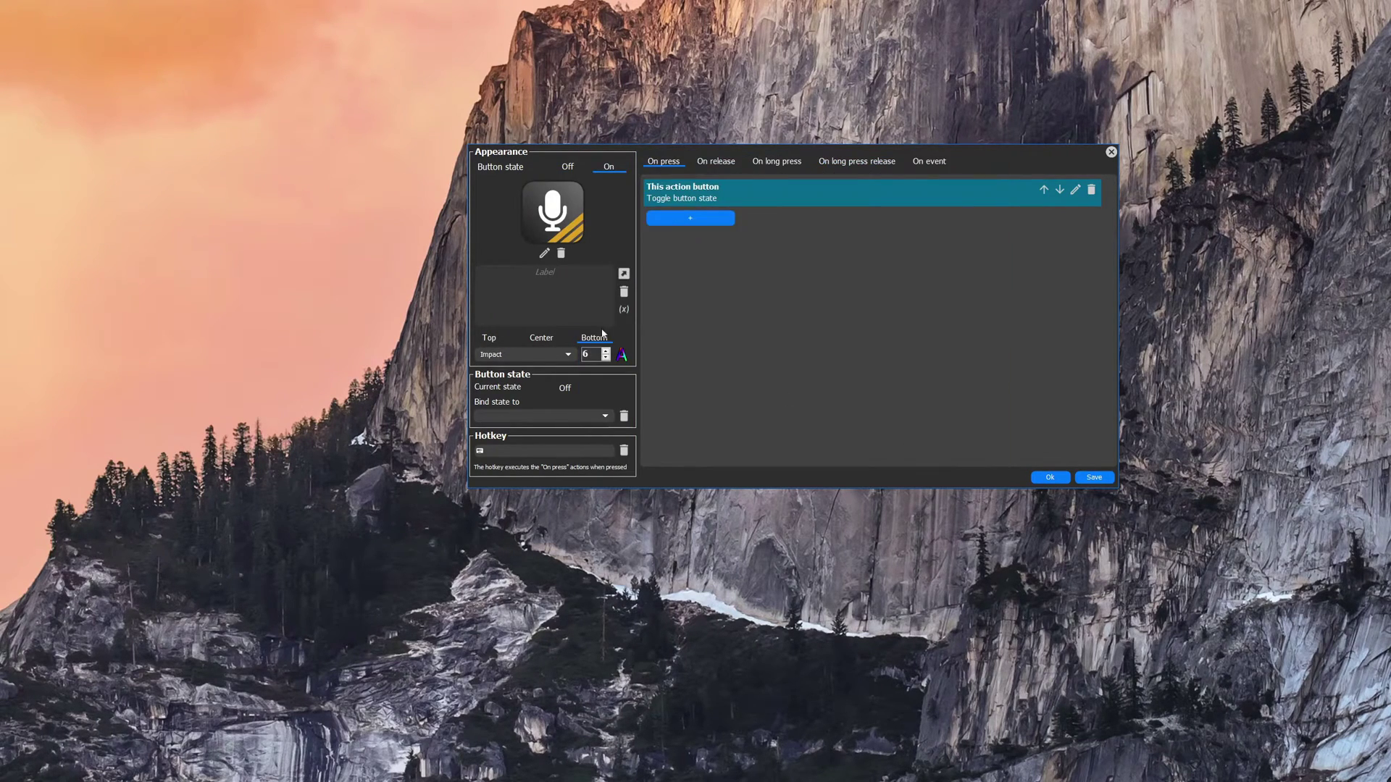
{"action": "left_click", "coordinate": [572, 297]}
{"action": "type", "text": "Mic"}
{"action": "left_click", "coordinate": [1051, 481]}
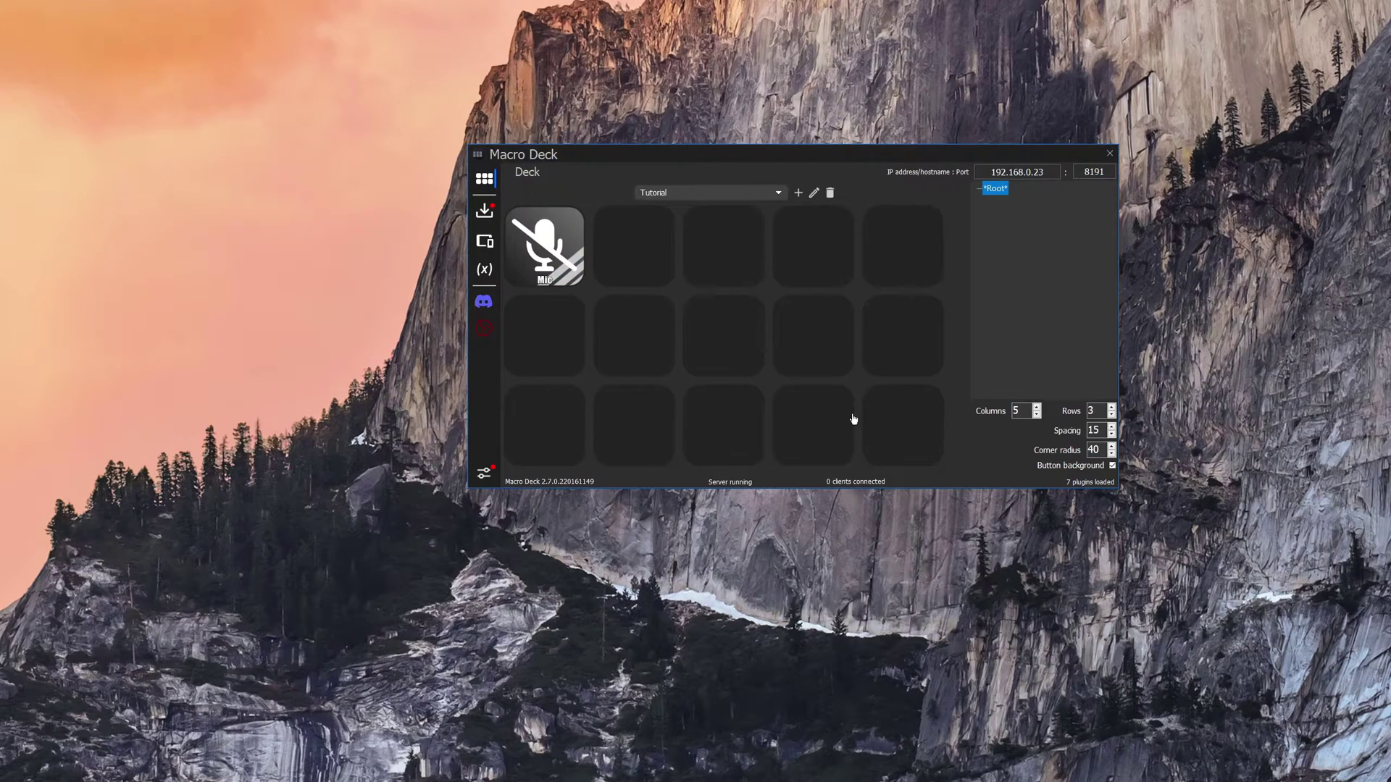
{"action": "mouse_move", "coordinate": [565, 254]}
{"action": "left_mouse_down"}
{"action": "mouse_move", "coordinate": [732, 268]}
{"action": "mouse_move", "coordinate": [629, 353]}
{"action": "mouse_move", "coordinate": [572, 258]}
{"action": "left_mouse_up"}
{"action": "right_click", "coordinate": [557, 243]}
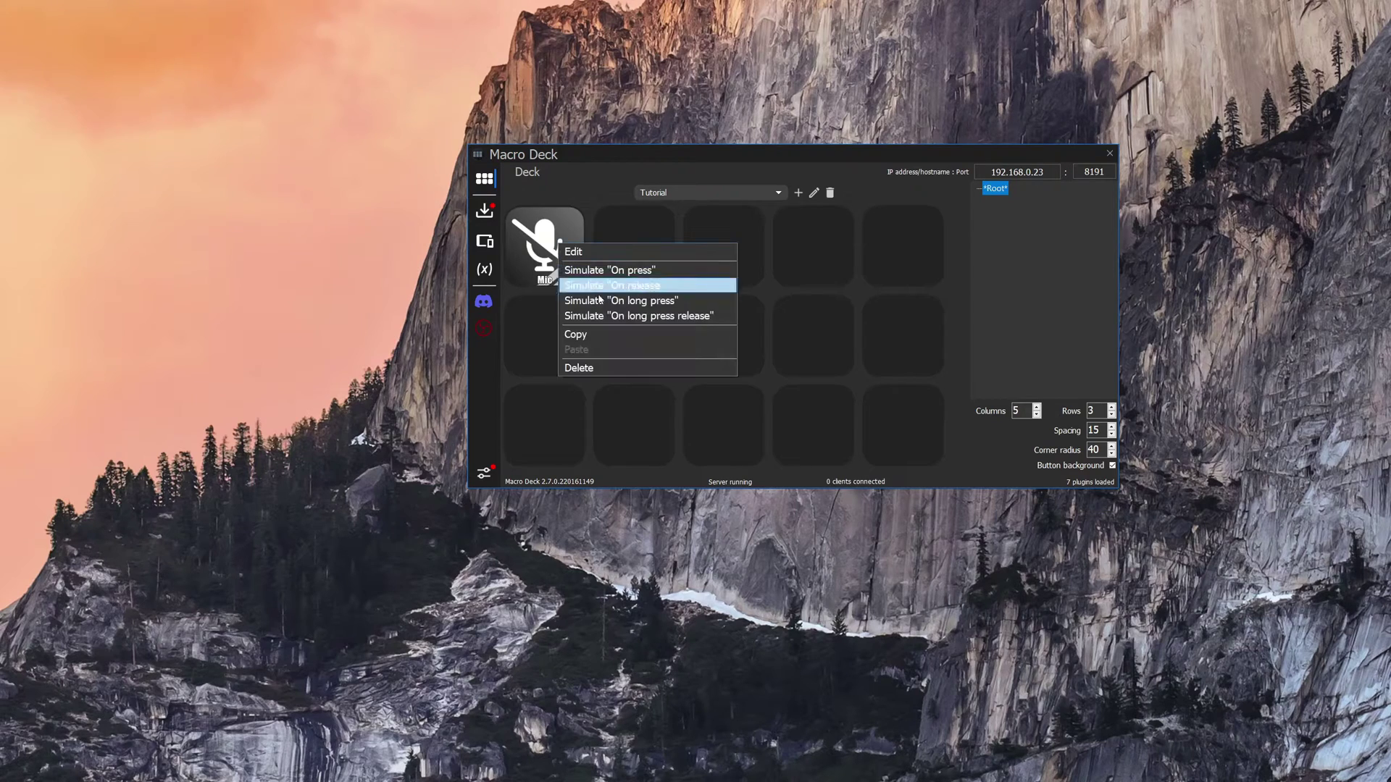
{"action": "left_click", "coordinate": [580, 334]}
{"action": "right_click", "coordinate": [639, 235]}
{"action": "left_click", "coordinate": [660, 339]}
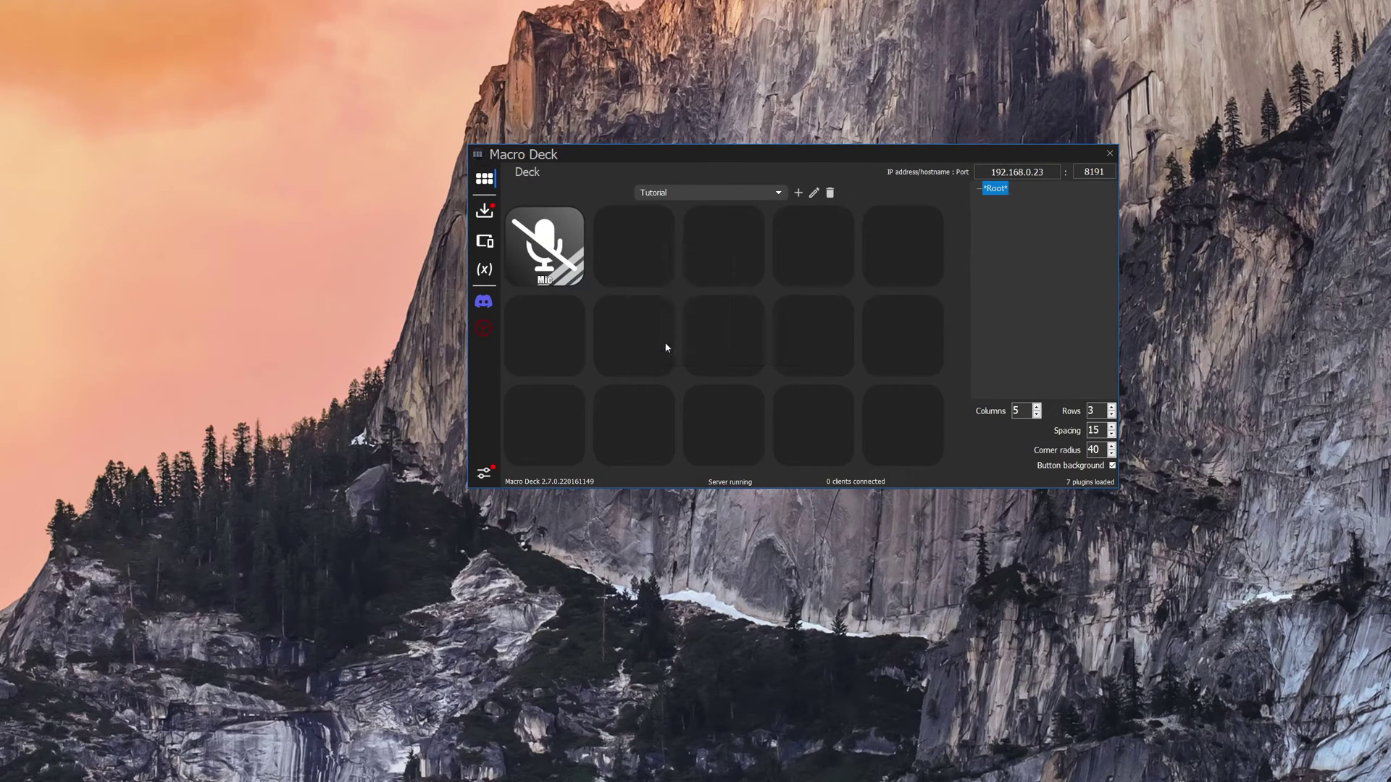
{"action": "right_click", "coordinate": [635, 266]}
{"action": "left_click", "coordinate": [660, 387]}
{"action": "right_click", "coordinate": [540, 232]}
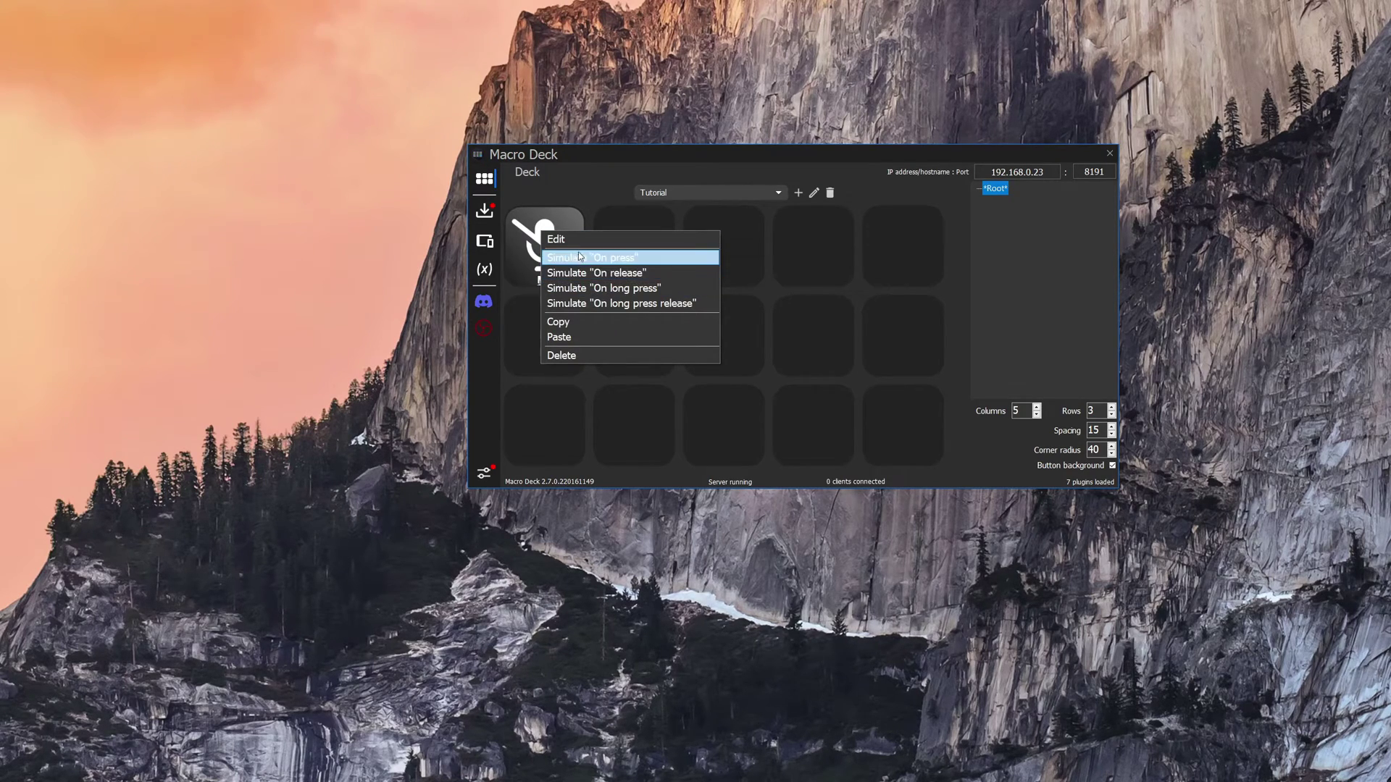
{"action": "left_click", "coordinate": [625, 259]}
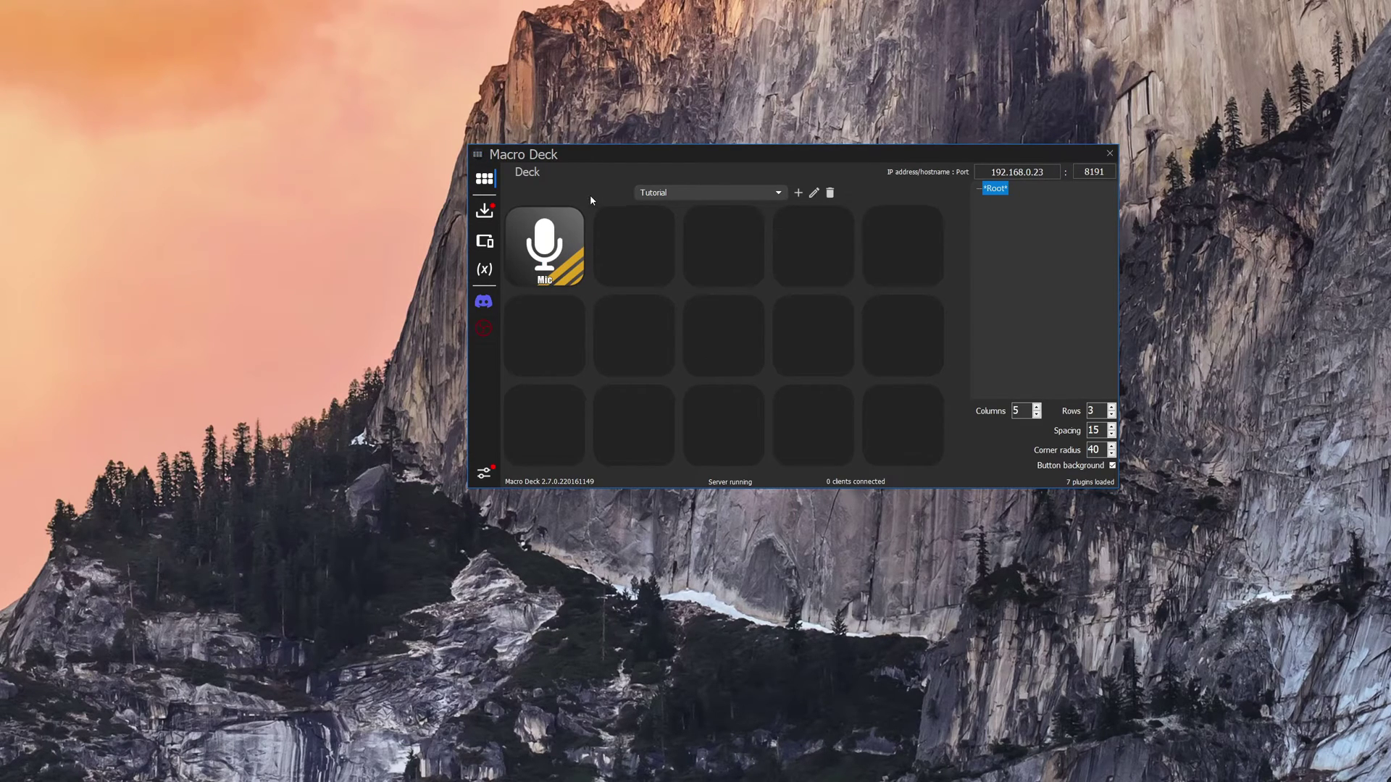
{"action": "right_click", "coordinate": [555, 246]}
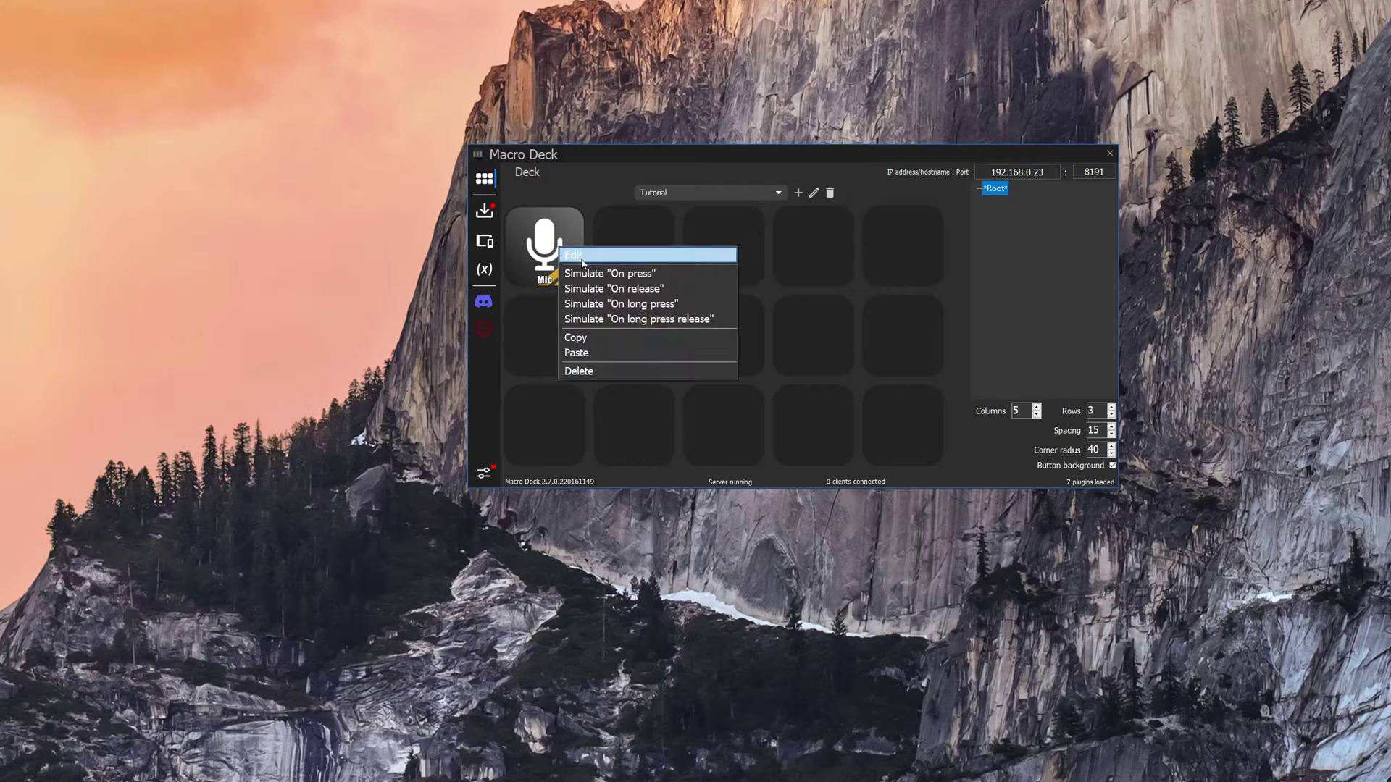
{"action": "left_click", "coordinate": [623, 273]}
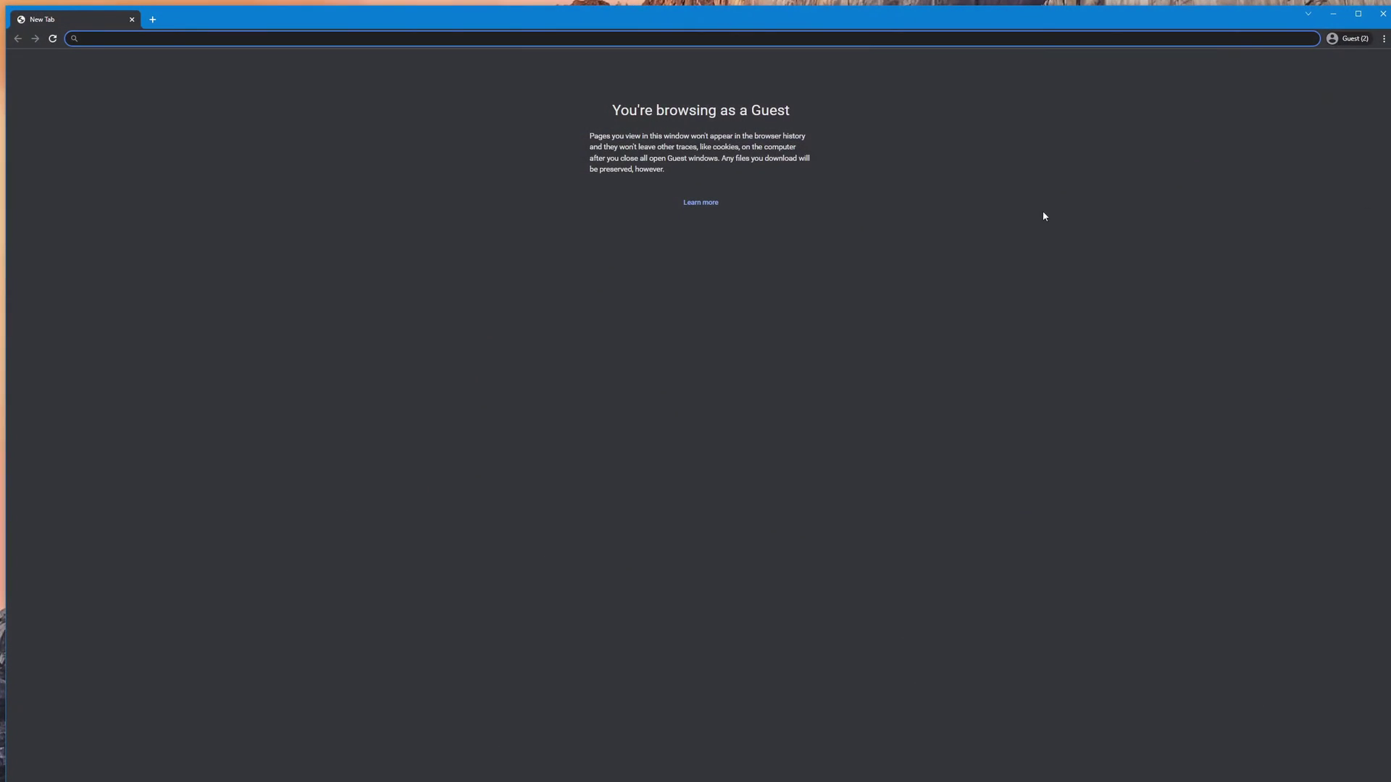
{"action": "type", "text": "htt"}
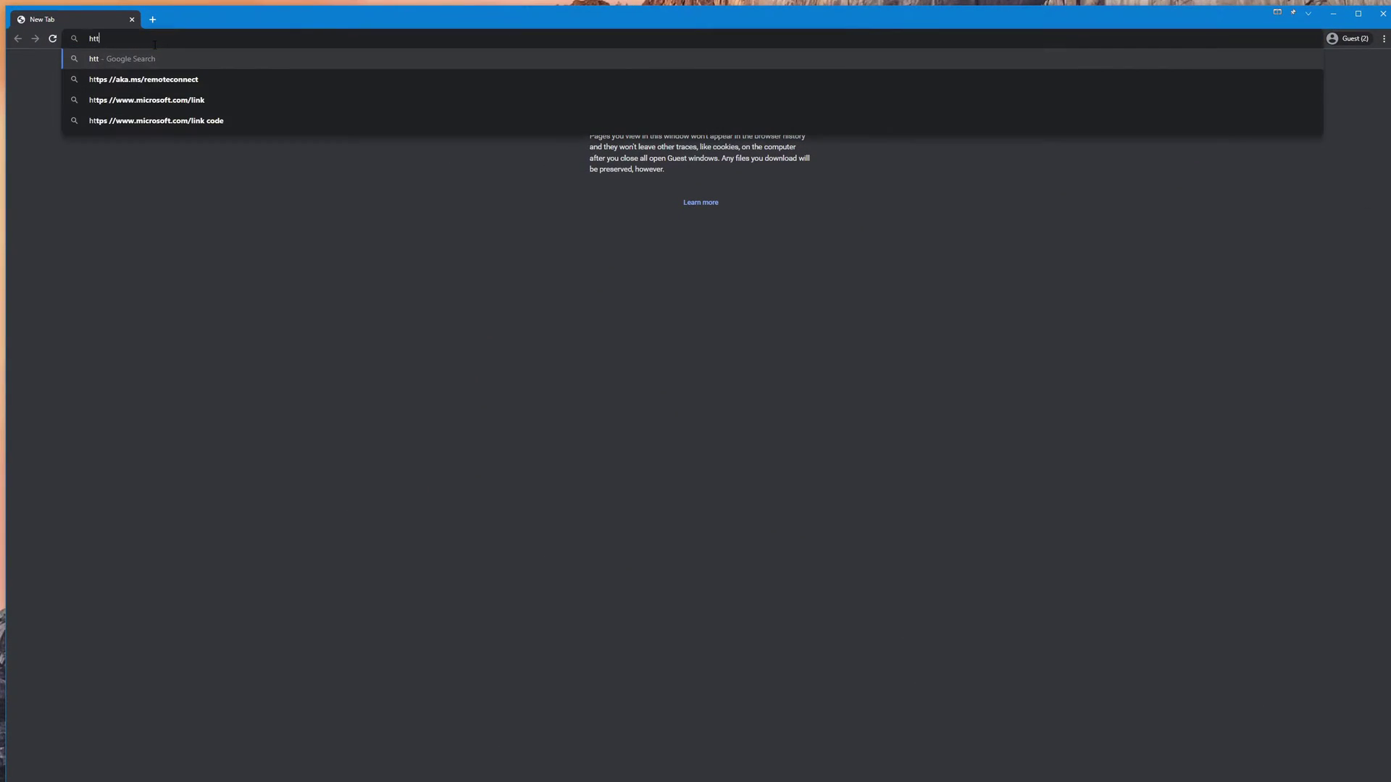
{"action": "type", "text": "ps://mac"}
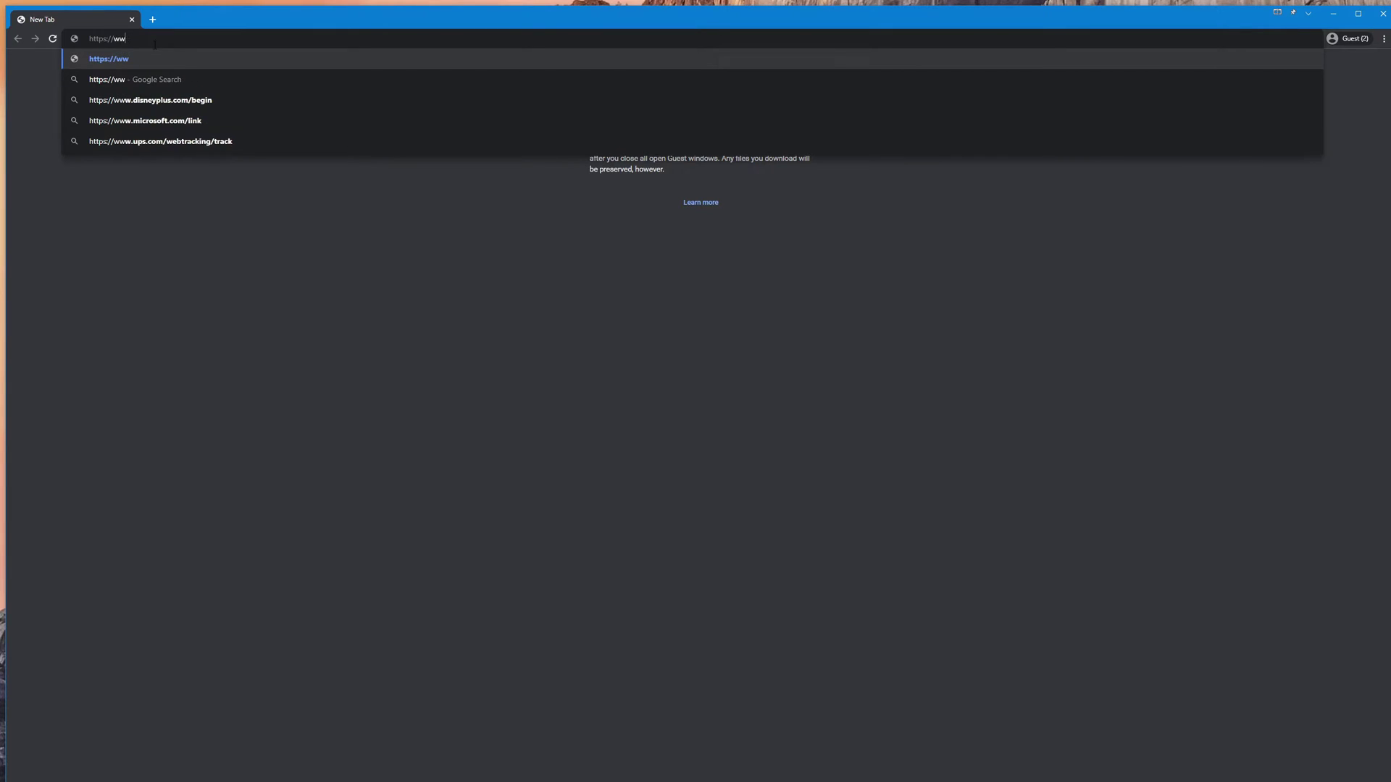
{"action": "type", "text": "rodeck.org"}
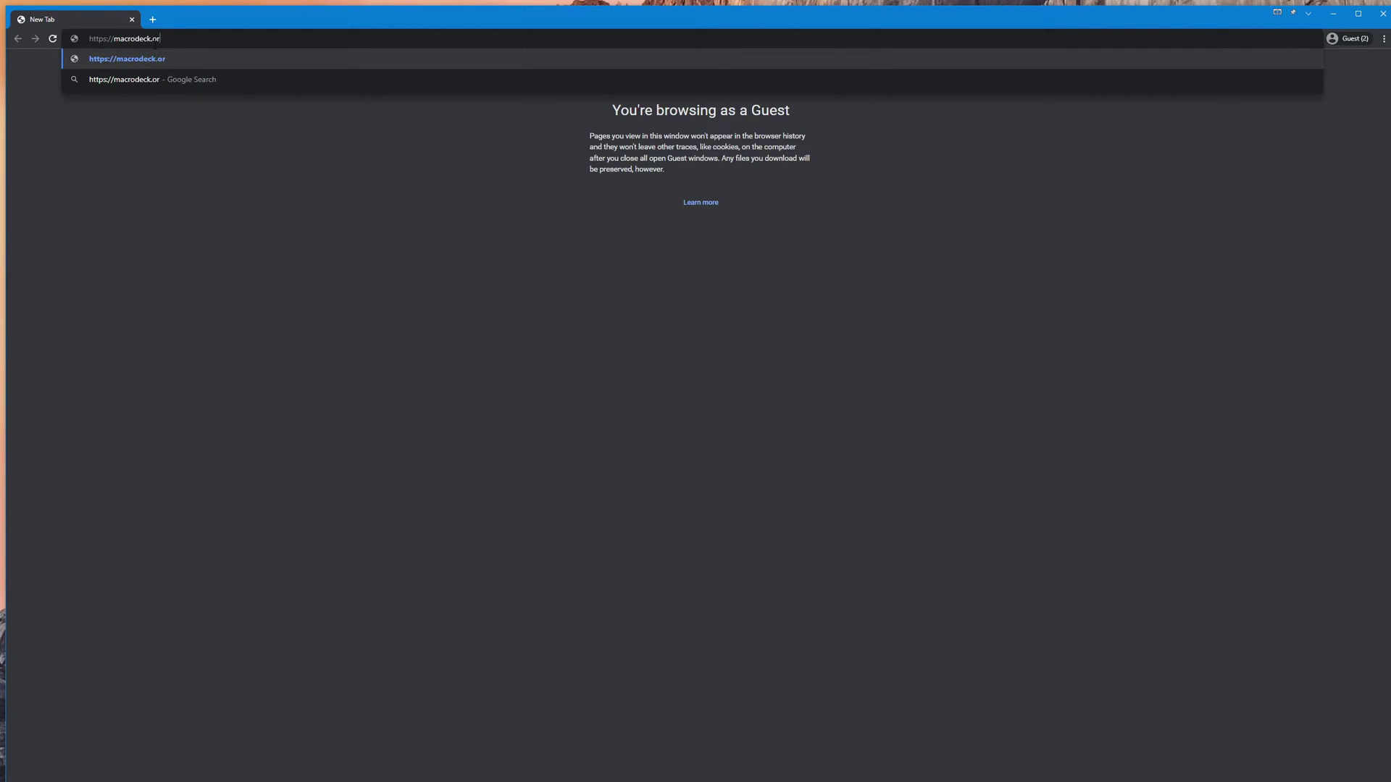
Load macrodeck.org and open its Web client in a new tab.
{"action": "key", "text": "Return"}
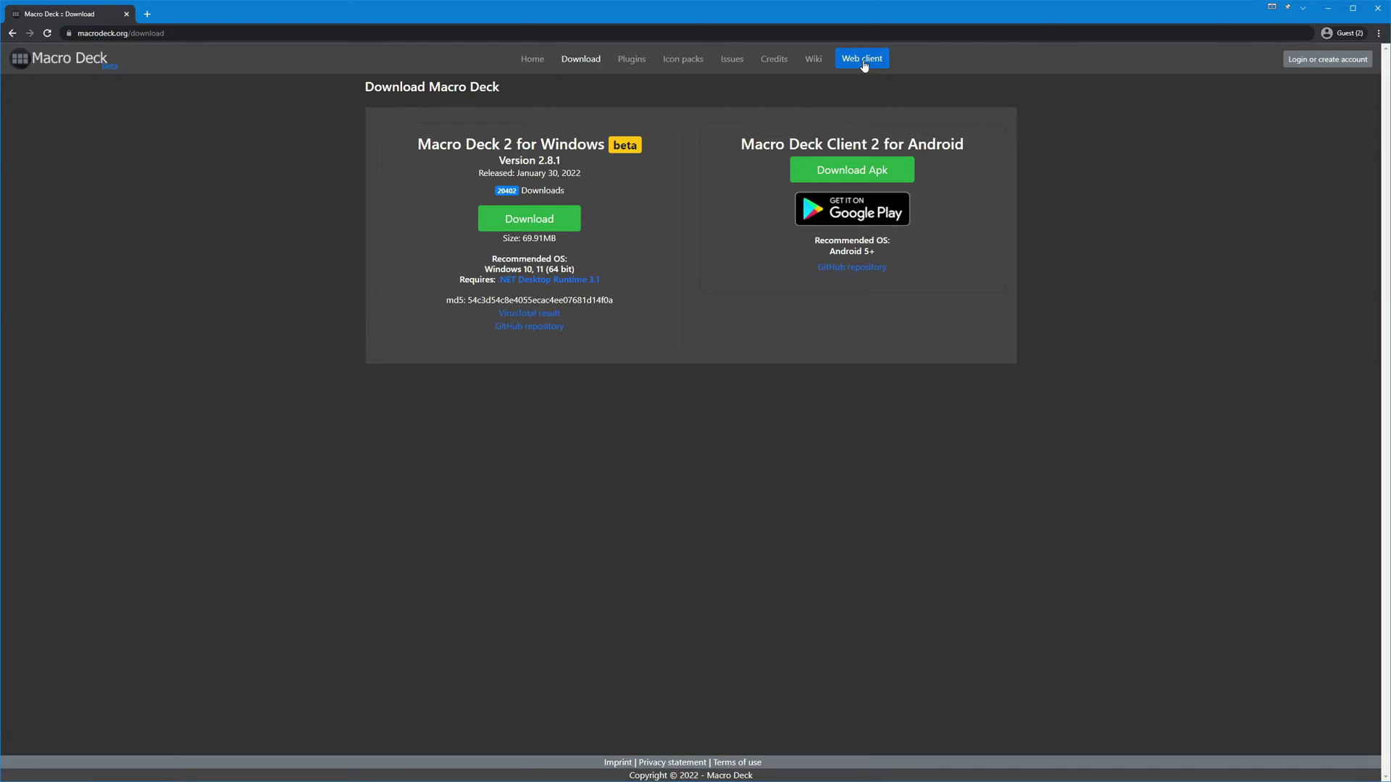
{"action": "left_click", "coordinate": [863, 65]}
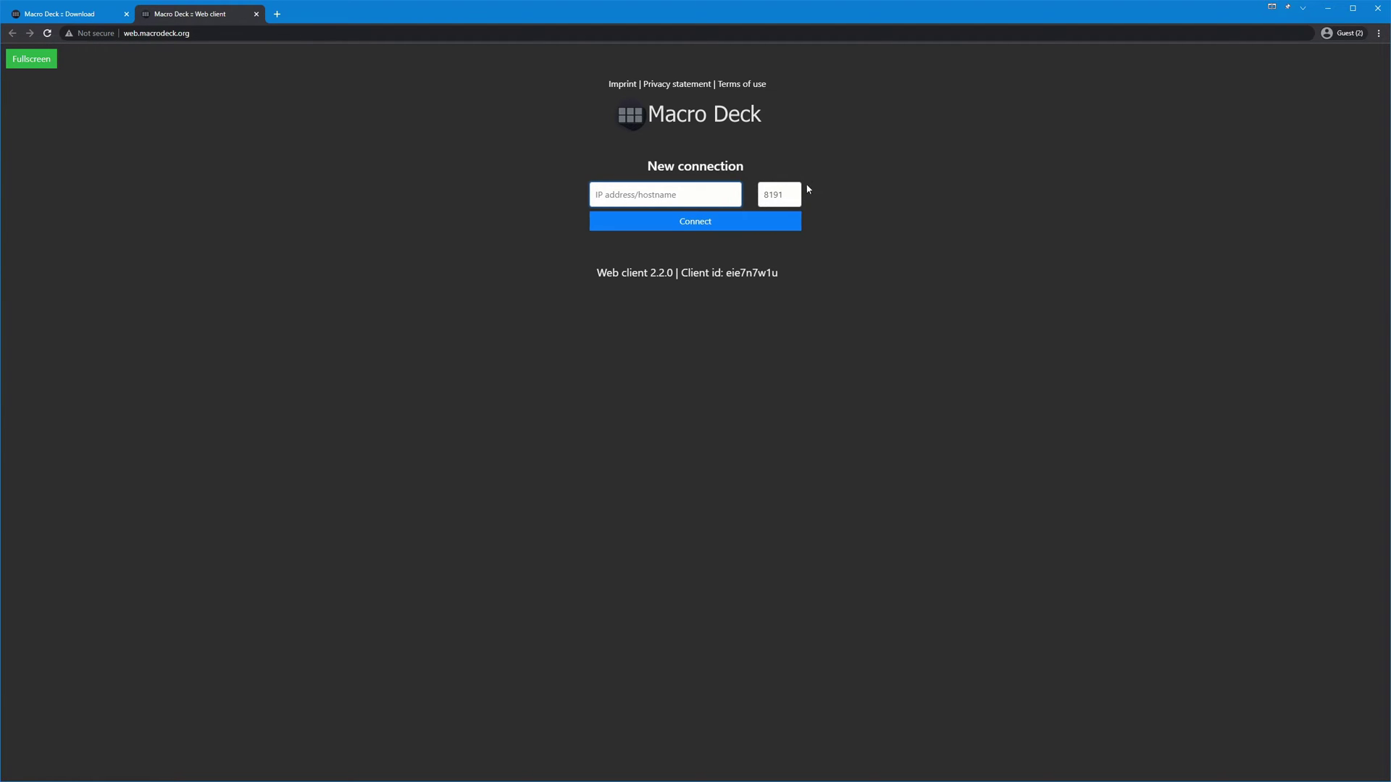
Move Macro Deck below the form, enter server address 192.168.0.23, and connect.
{"action": "left_click", "coordinate": [940, 228]}
{"action": "key", "text": "alt+Tab"}
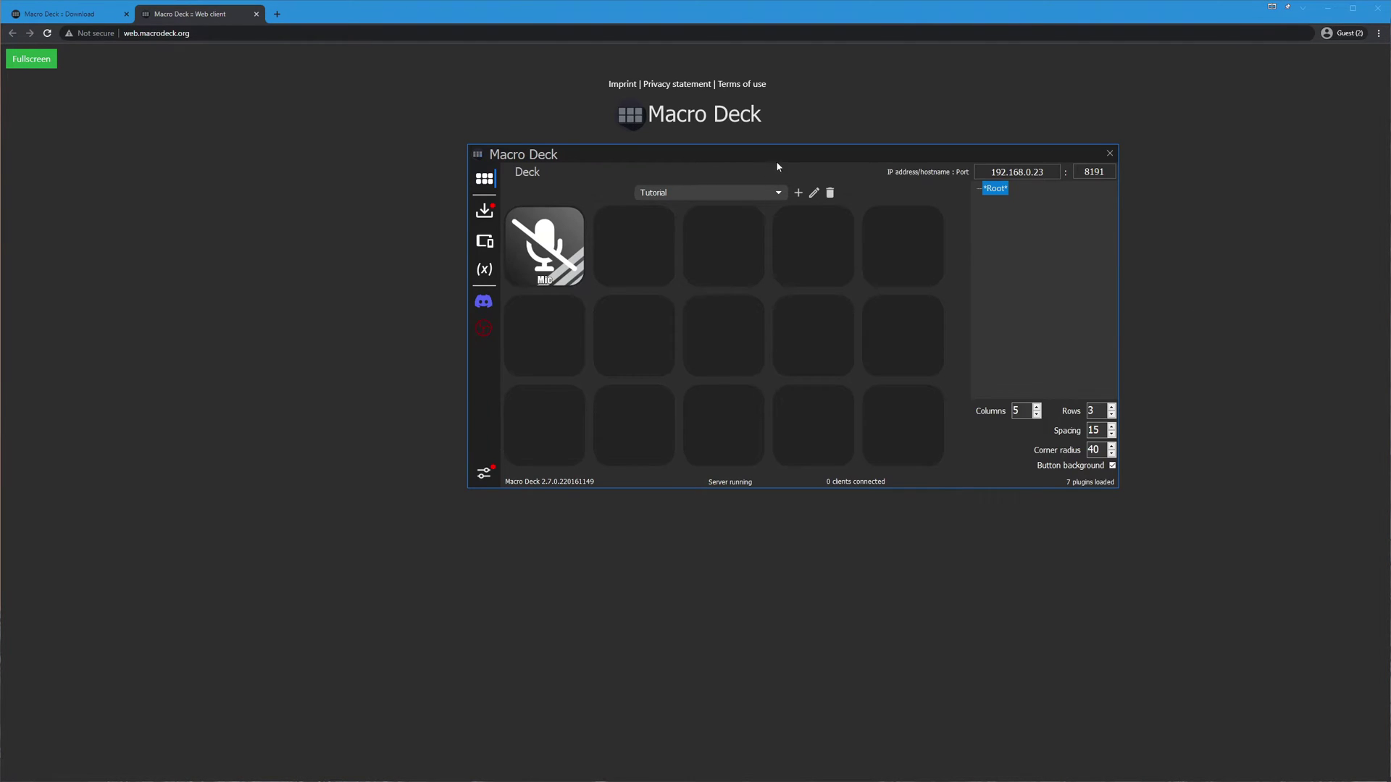
{"action": "left_click_drag", "start_coordinate": [777, 166], "coordinate": [768, 288]}
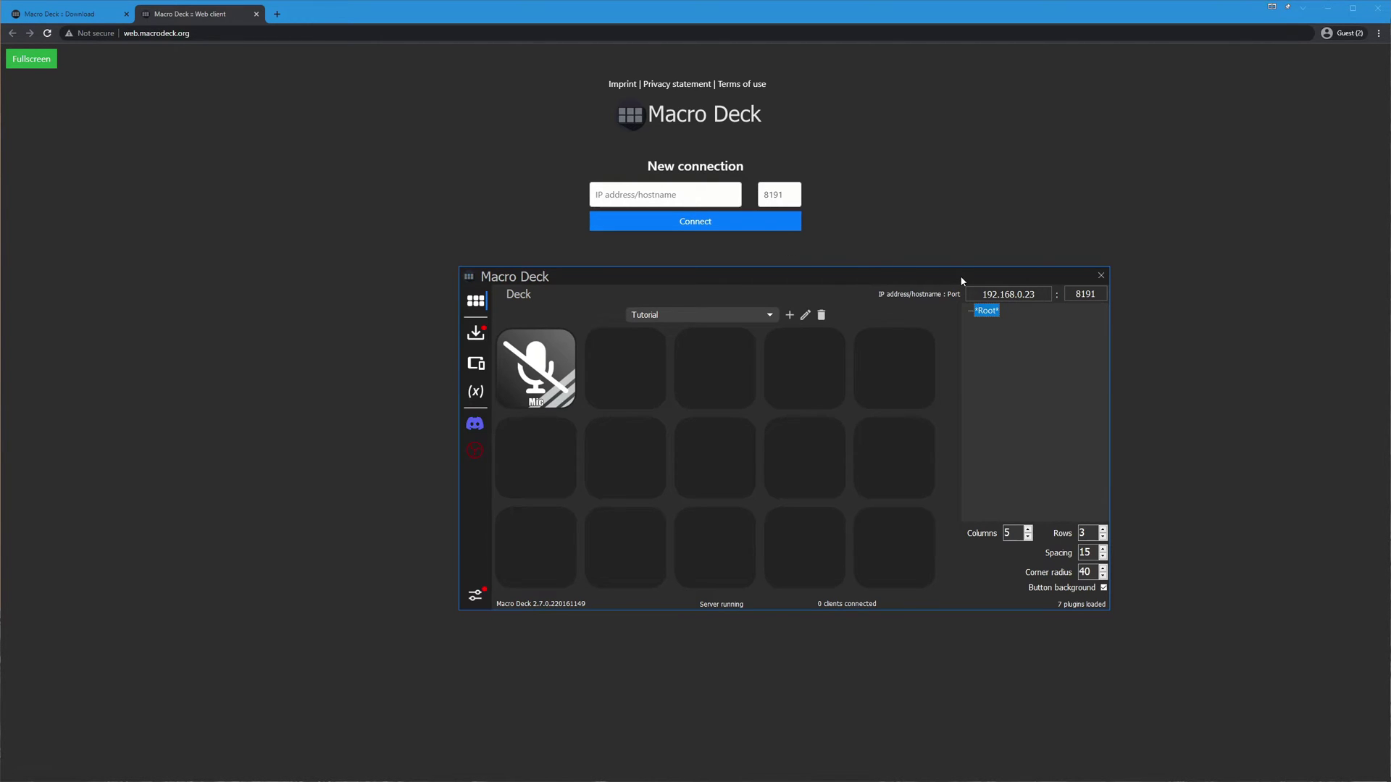
{"action": "left_click", "coordinate": [685, 205]}
{"action": "type", "text": "192"}
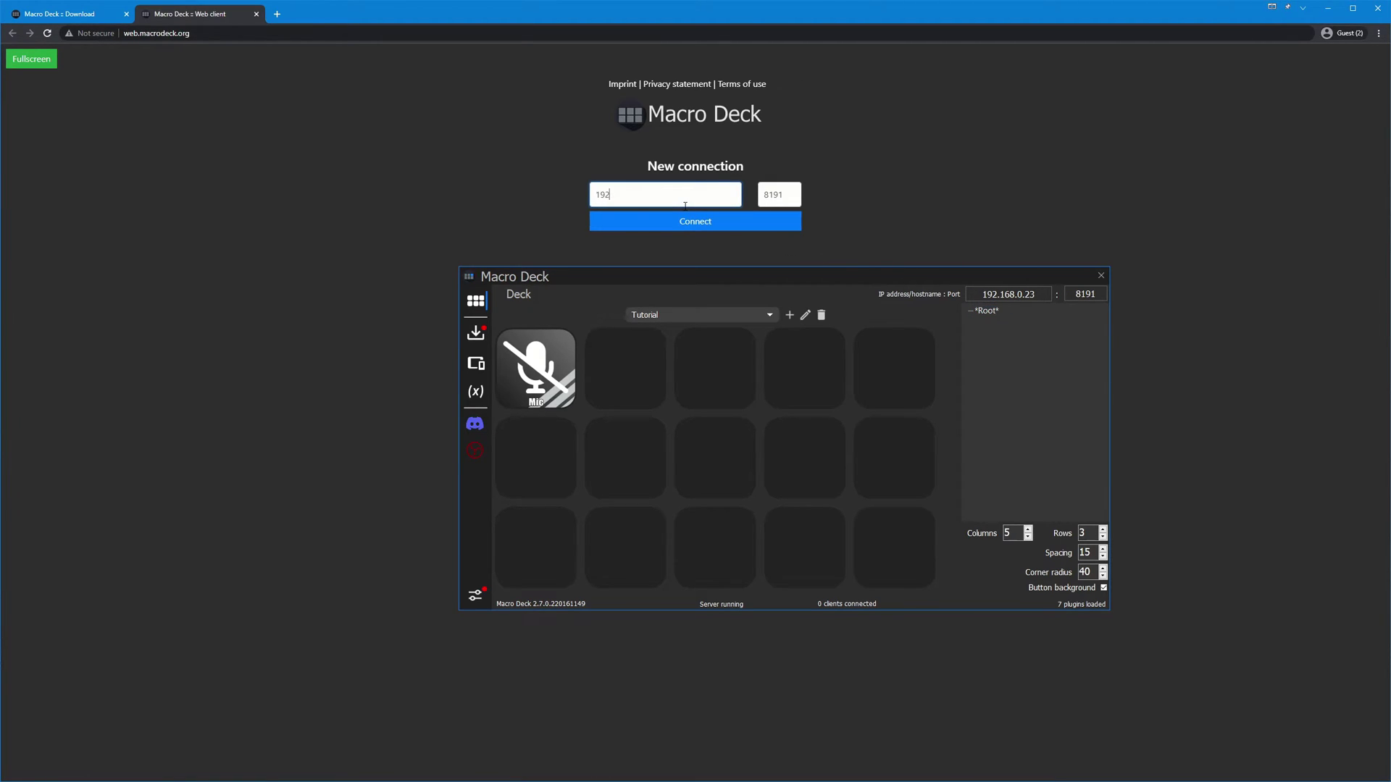
{"action": "type", "text": ".168.0.23"}
{"action": "left_click", "coordinate": [954, 276]}
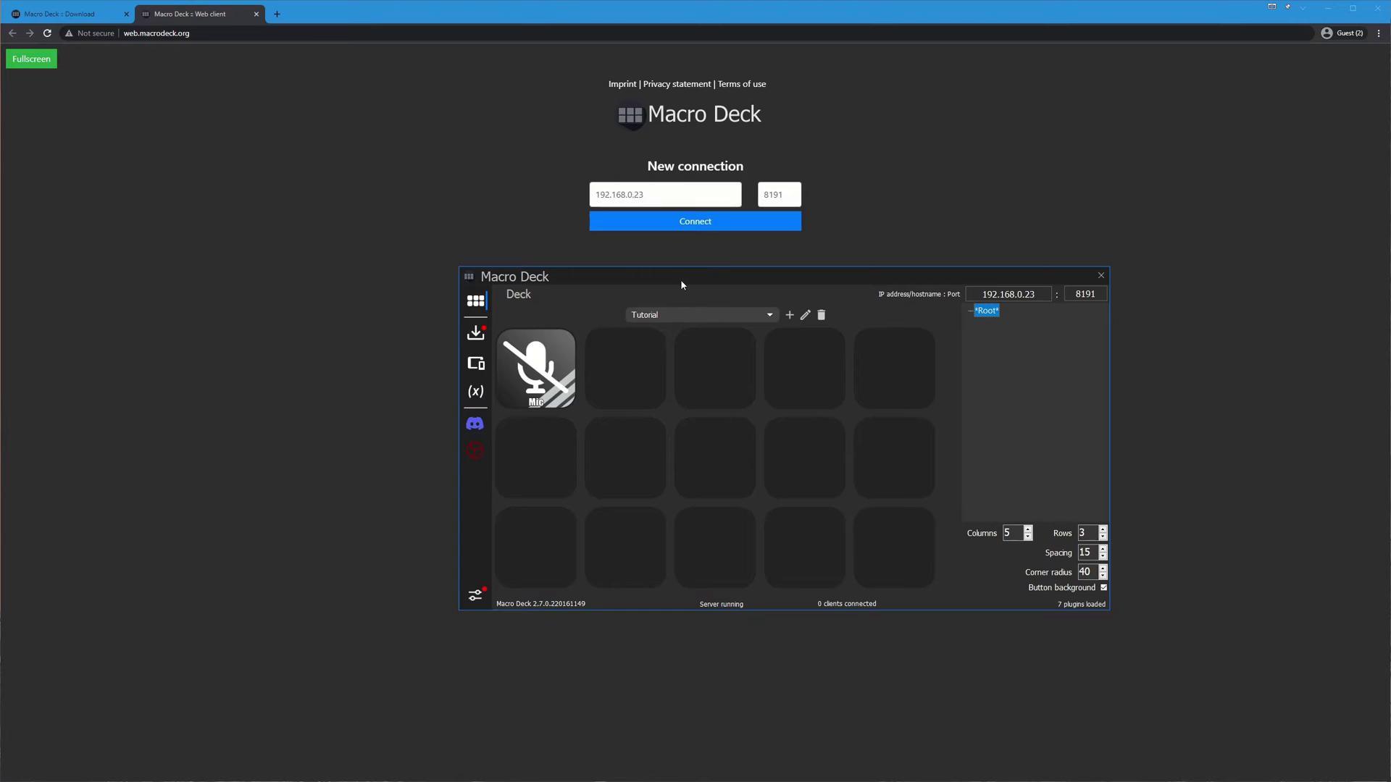
{"action": "left_click", "coordinate": [690, 228]}
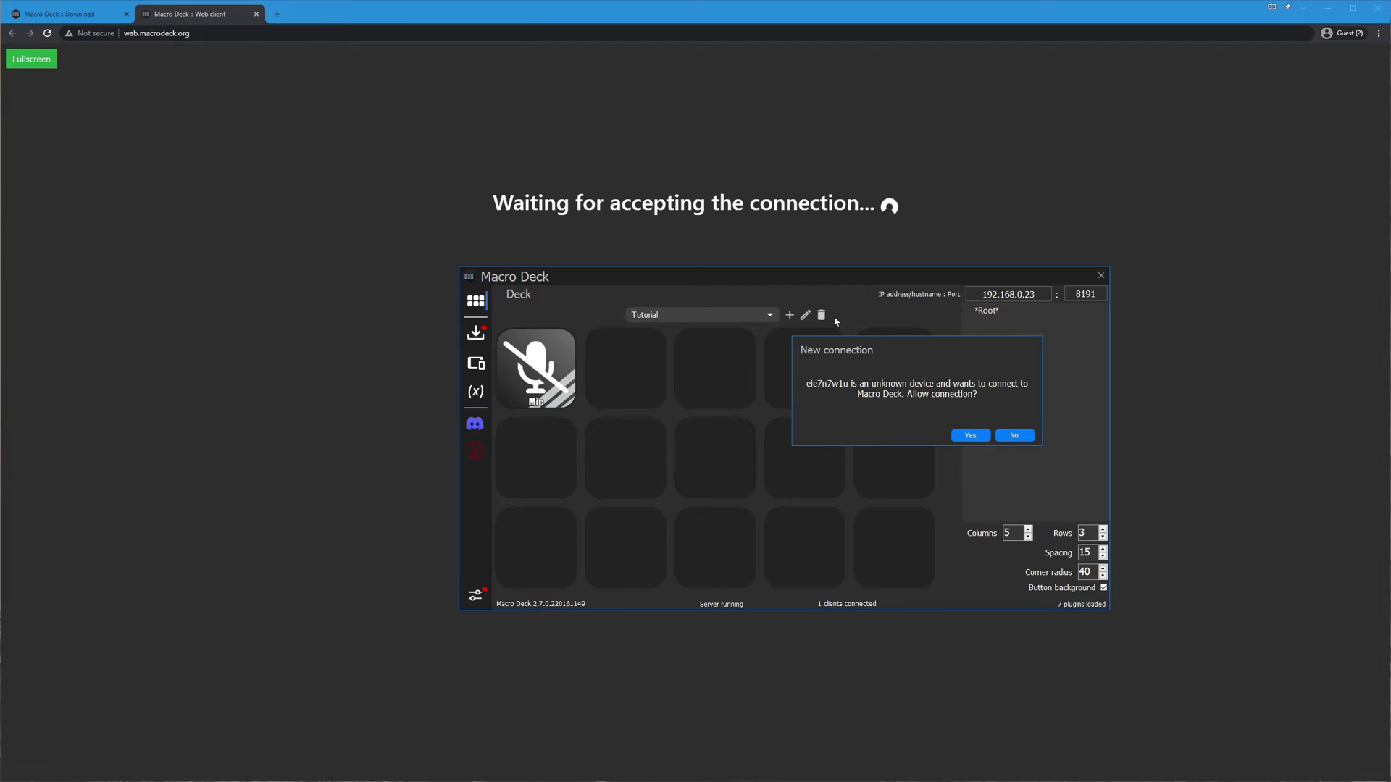
Approve the web client's new connection, keeping the Tutorial profile selected in the profile list.
{"action": "left_click", "coordinate": [969, 436]}
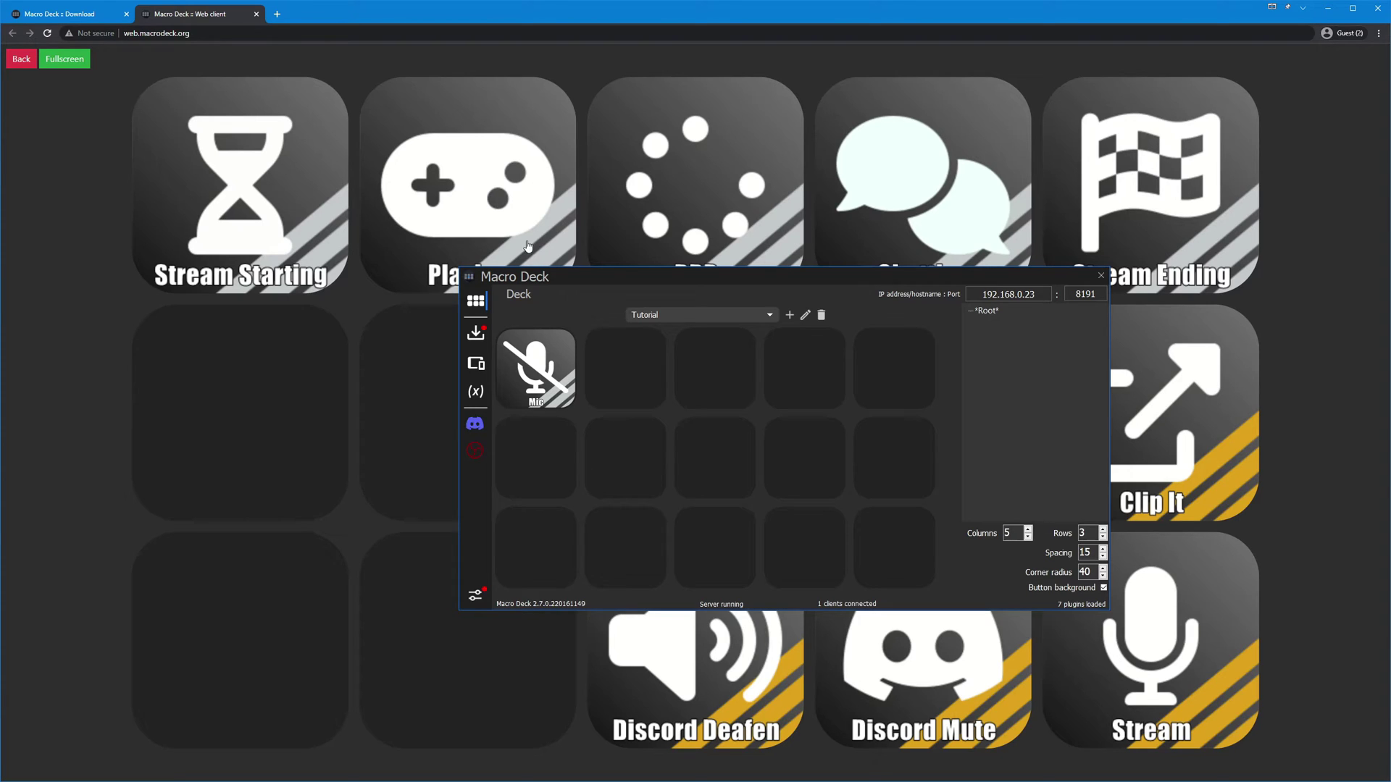
{"action": "left_click_drag", "start_coordinate": [684, 280], "coordinate": [588, 330]}
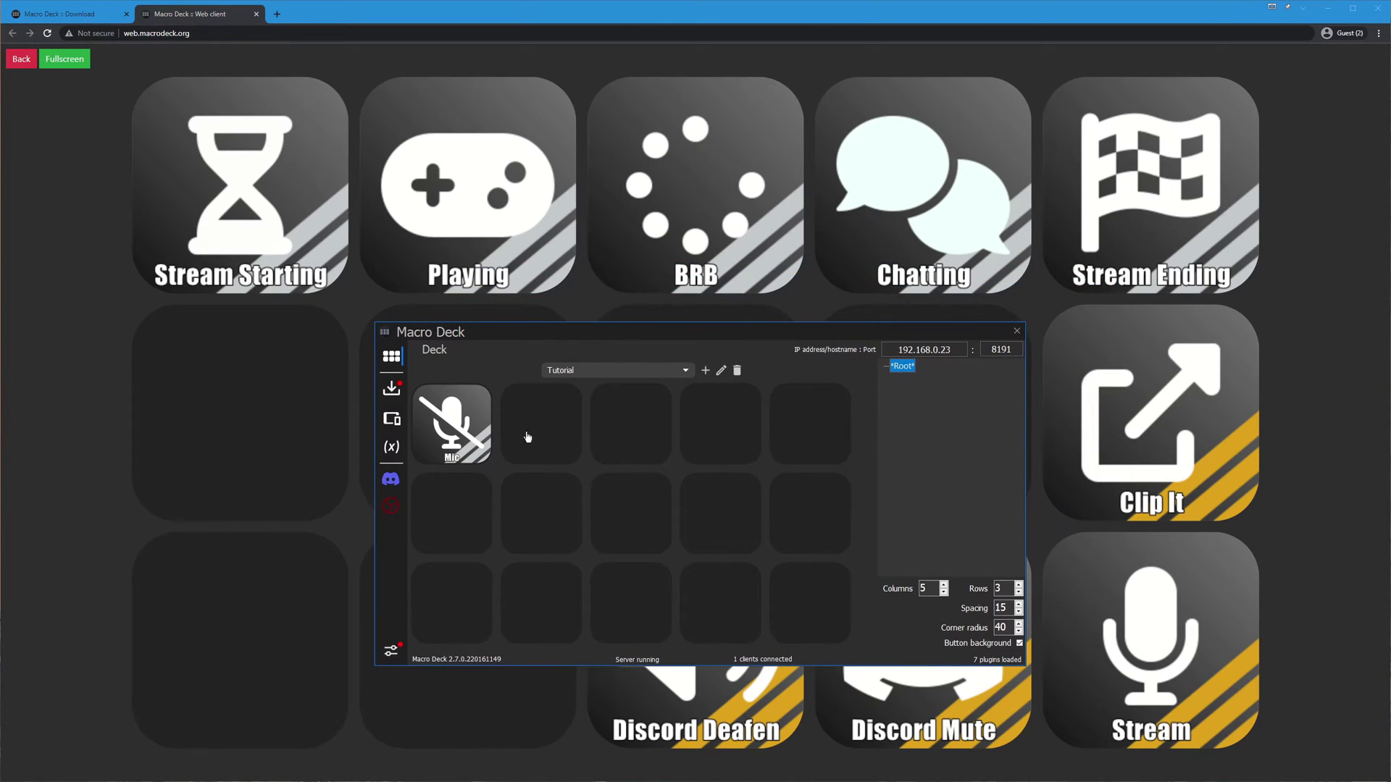
{"action": "left_click", "coordinate": [685, 374]}
{"action": "left_click", "coordinate": [572, 354]}
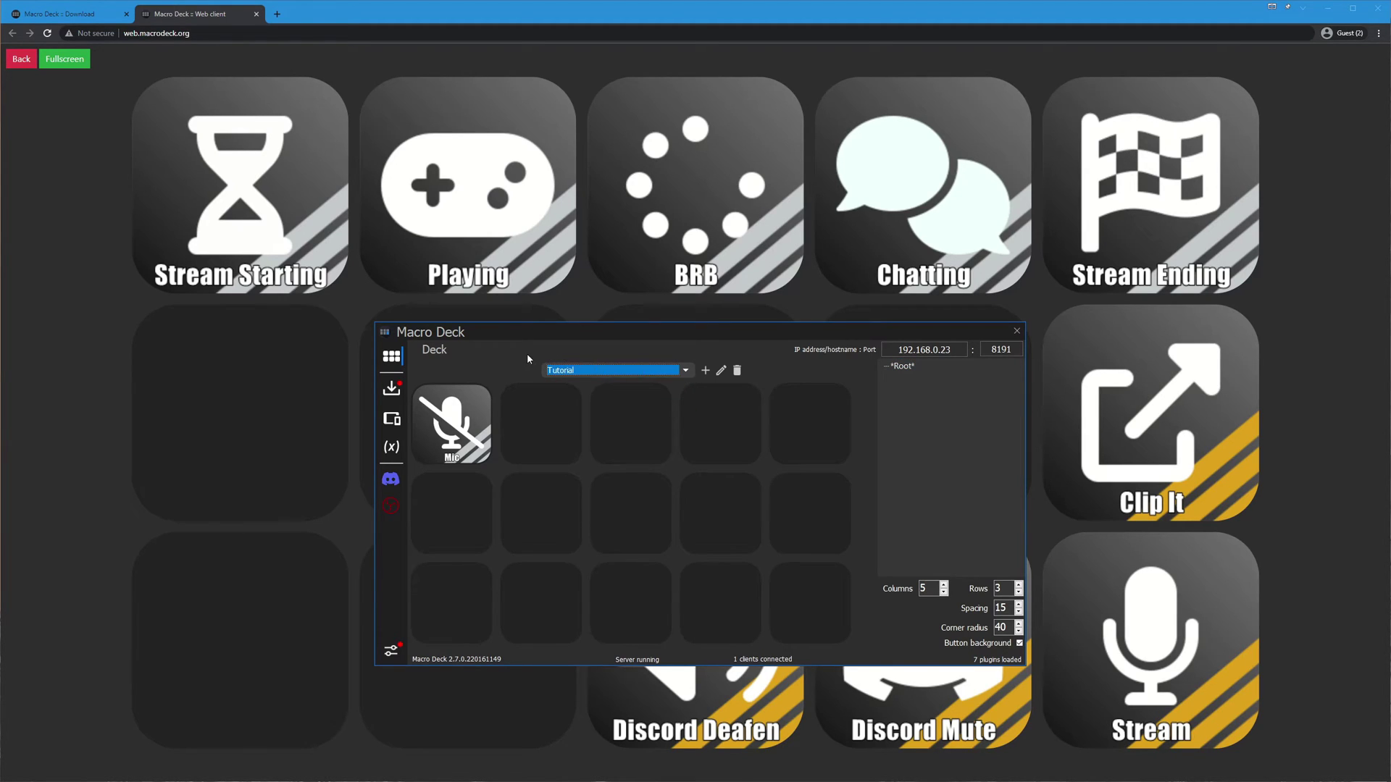
In Device manager, assign the Tutorial profile to the web client, then return to Deck view.
{"action": "left_click", "coordinate": [391, 420]}
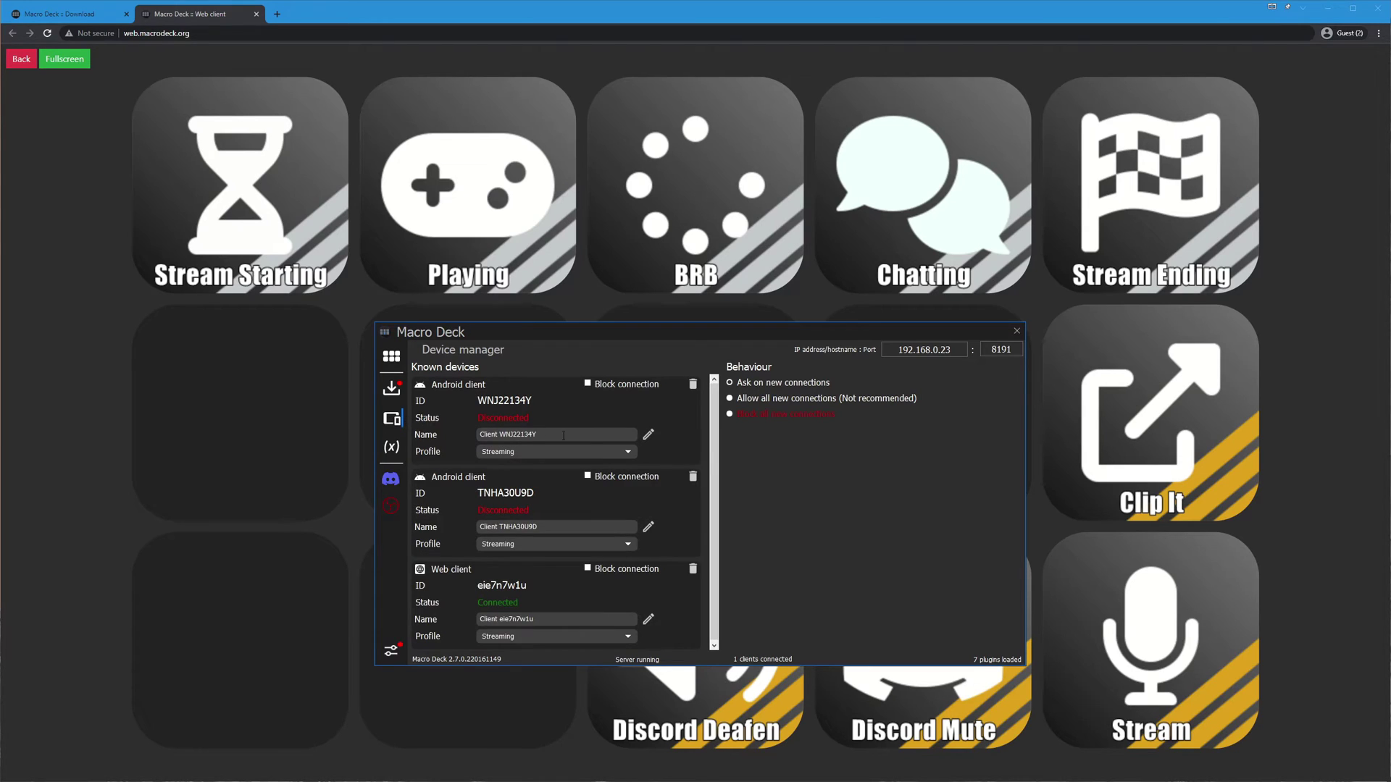
{"action": "scroll", "coordinate": [698, 460], "scroll_direction": "down", "scroll_amount": 1}
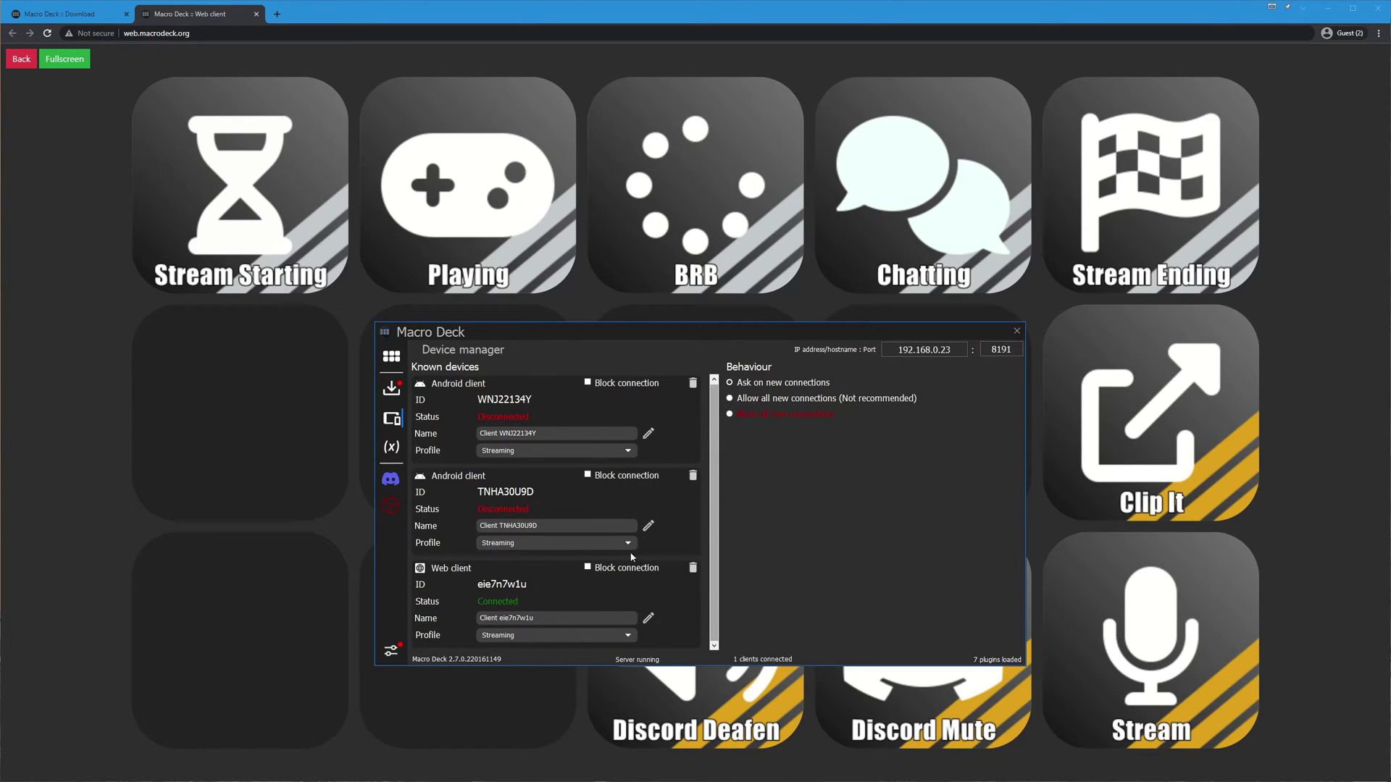
{"action": "left_click", "coordinate": [561, 639]}
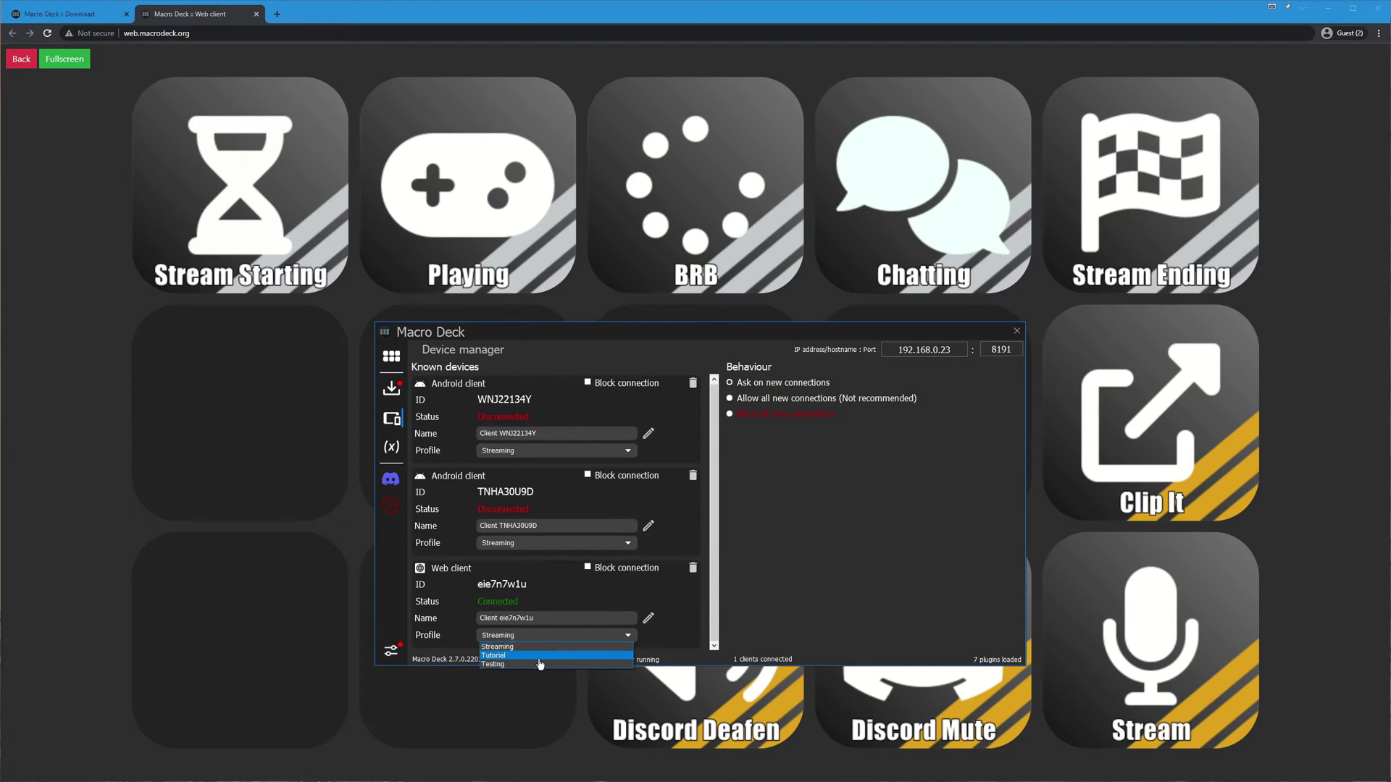
{"action": "left_click", "coordinate": [538, 658]}
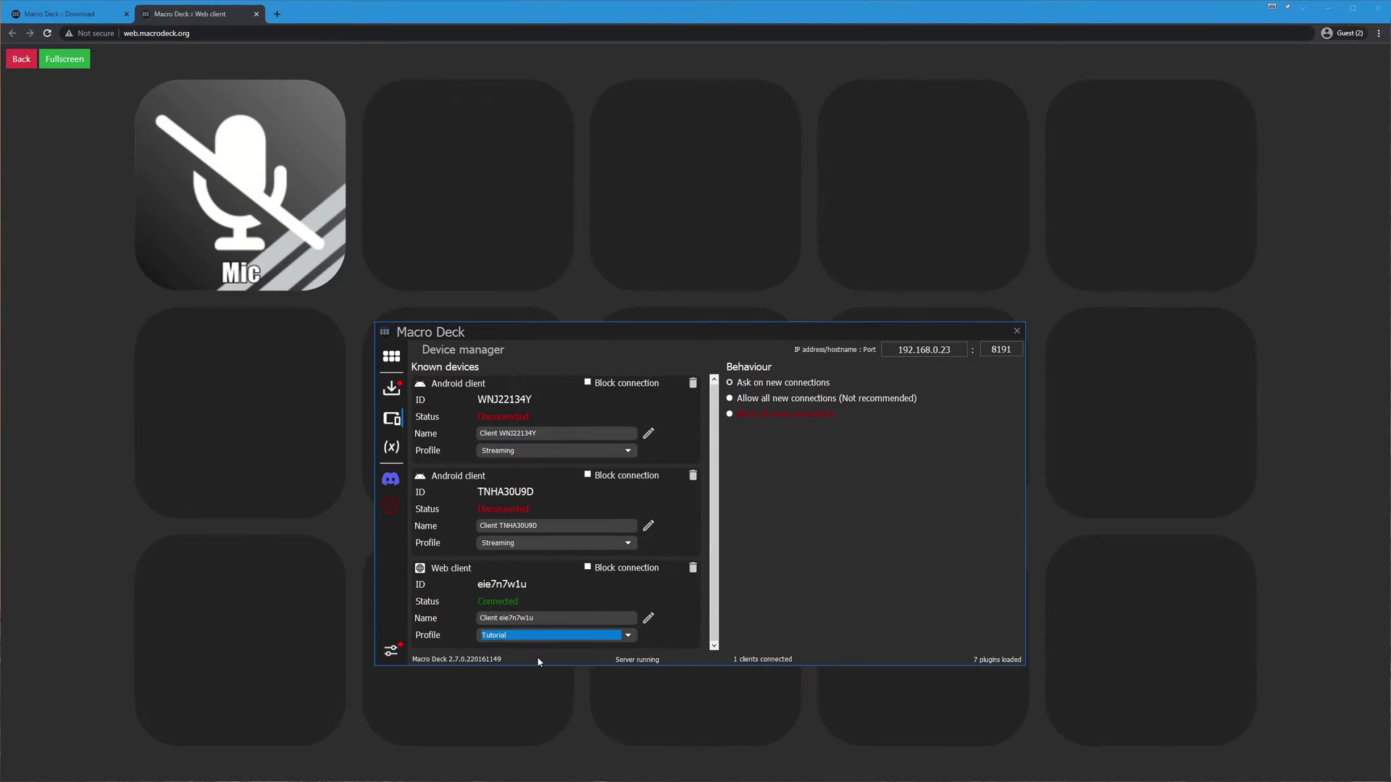
{"action": "left_click", "coordinate": [391, 356]}
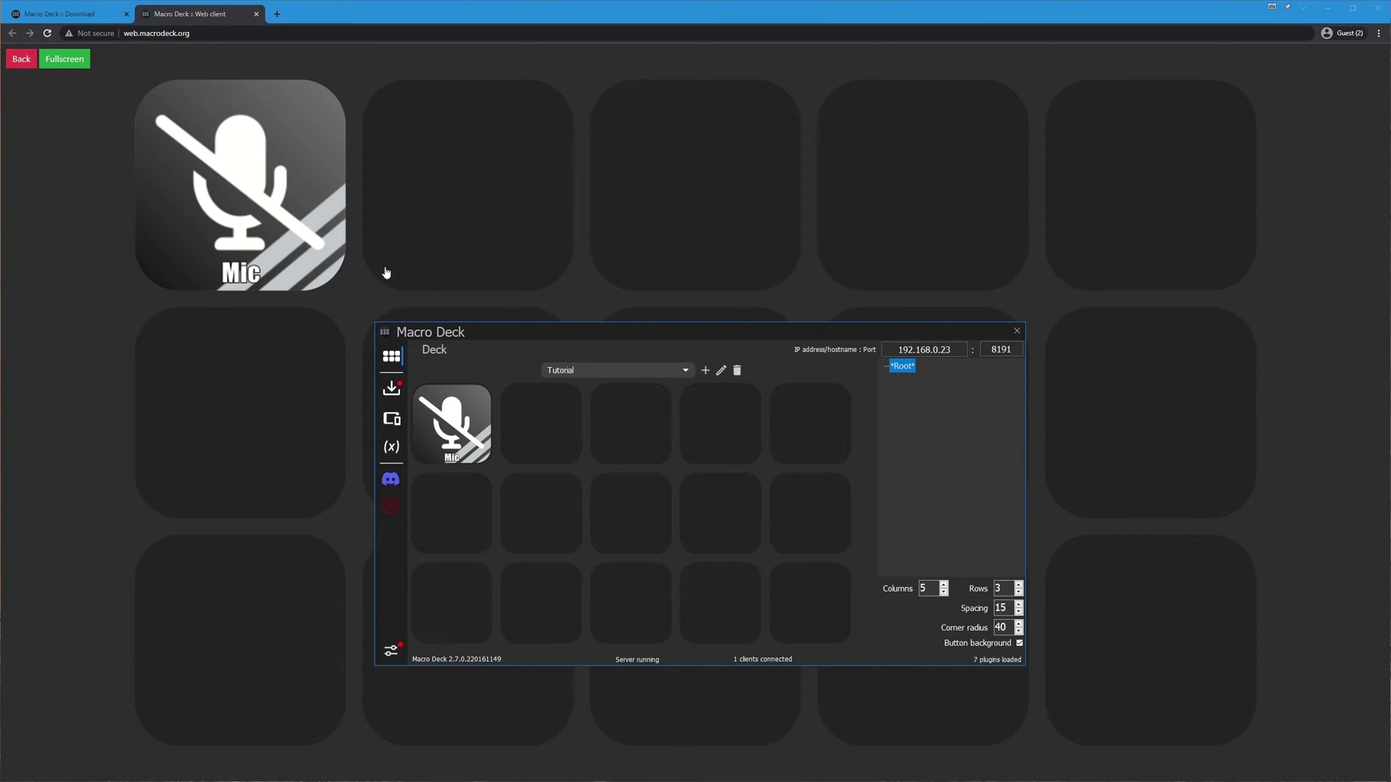
Toggle the web client's Mic button to unmuted and back to muted.
{"action": "left_click_drag", "start_coordinate": [466, 329], "coordinate": [671, 350]}
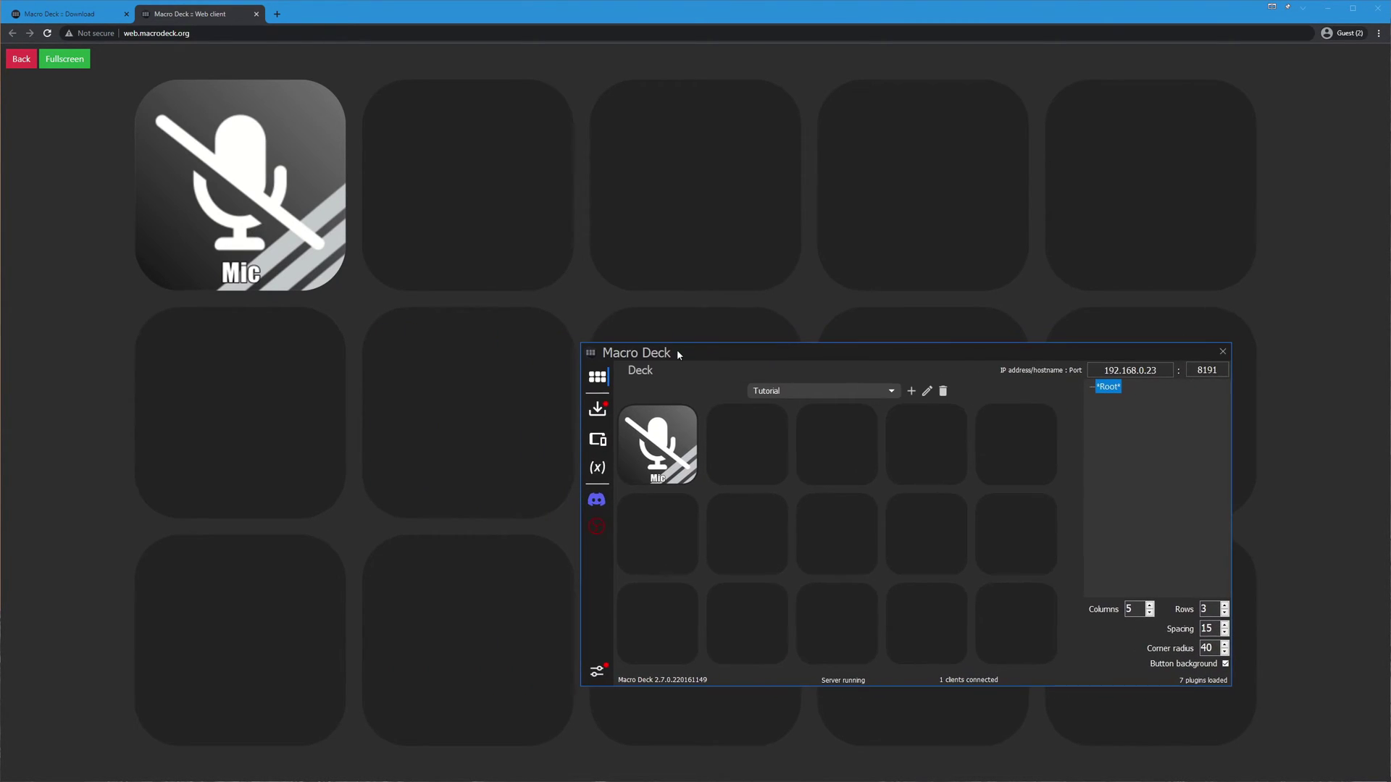
{"action": "left_click", "coordinate": [296, 212]}
{"action": "left_click", "coordinate": [295, 211]}
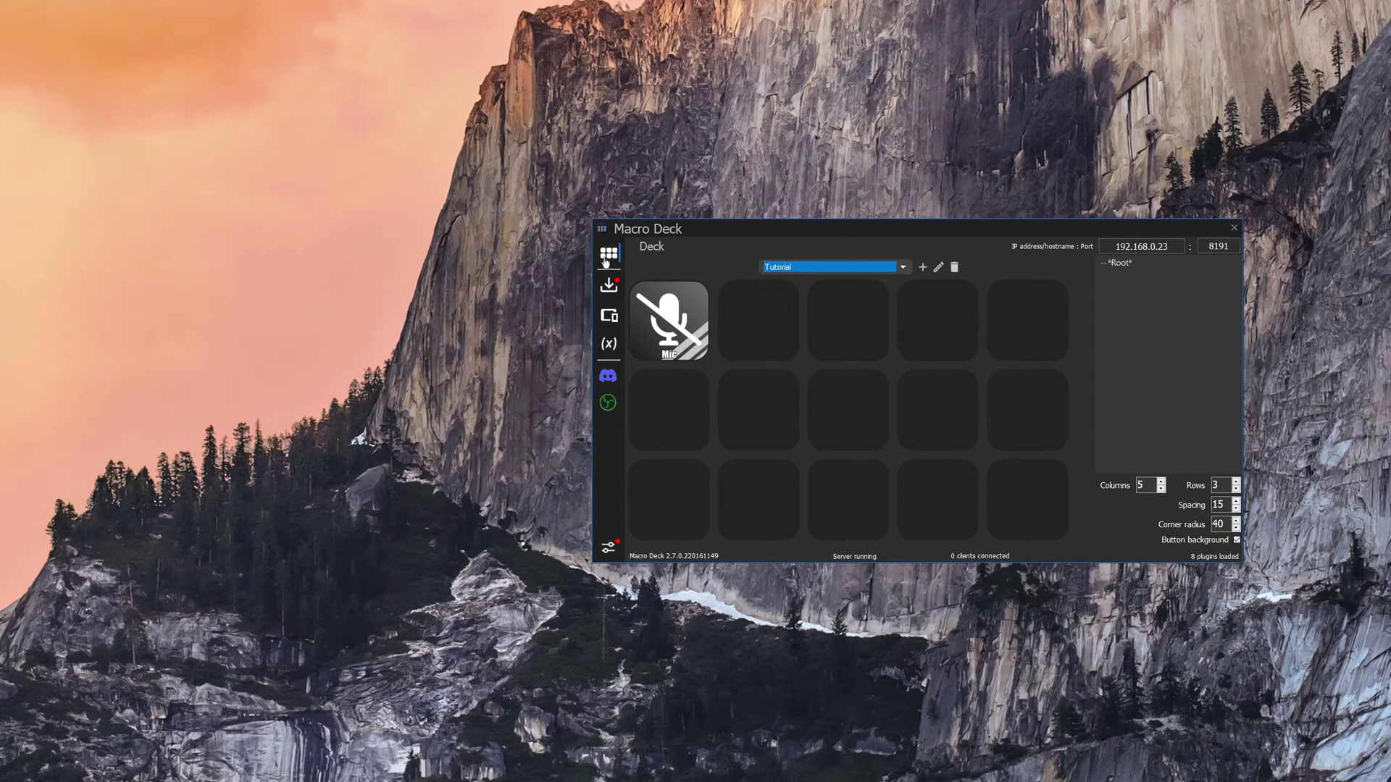
Show the online plugin catalogue in Package manager with icon packs hidden.
{"action": "left_click", "coordinate": [607, 295]}
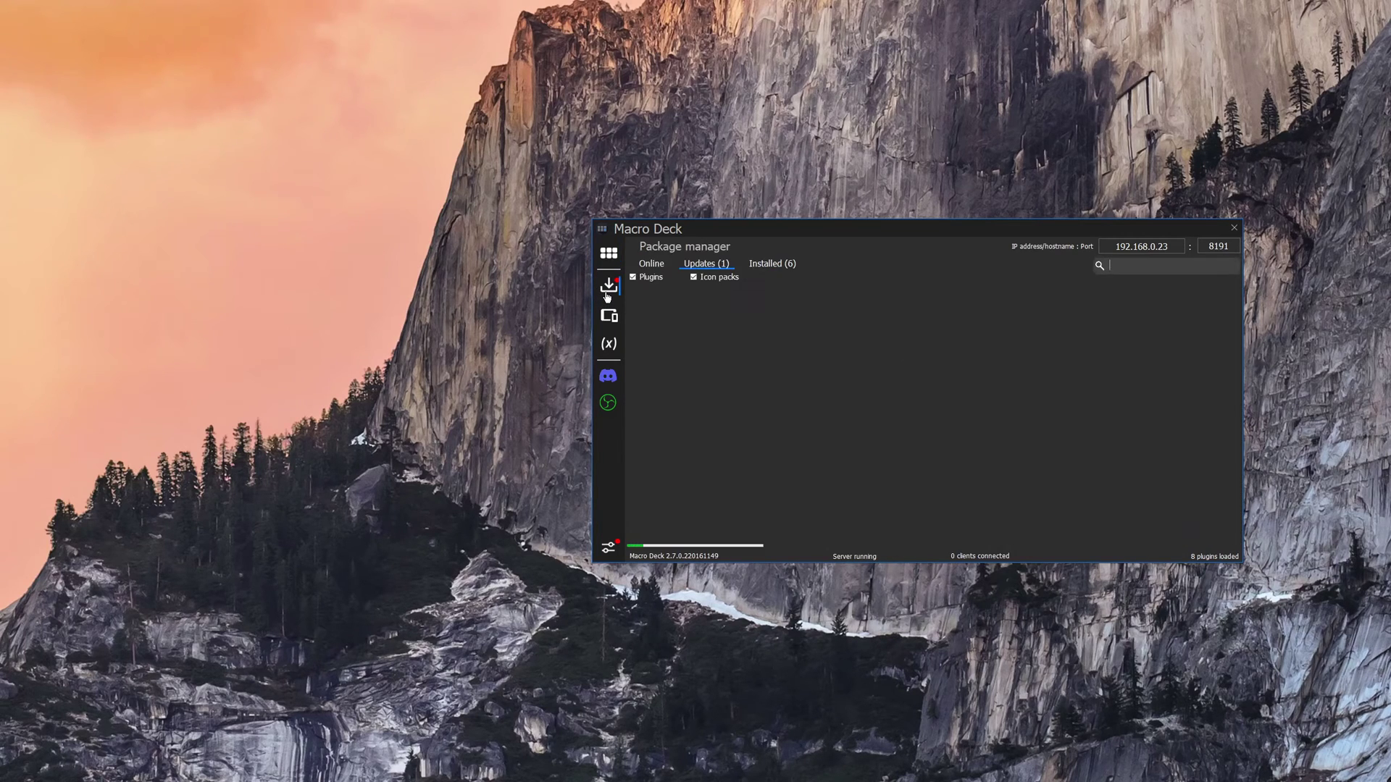
{"action": "left_click", "coordinate": [655, 265]}
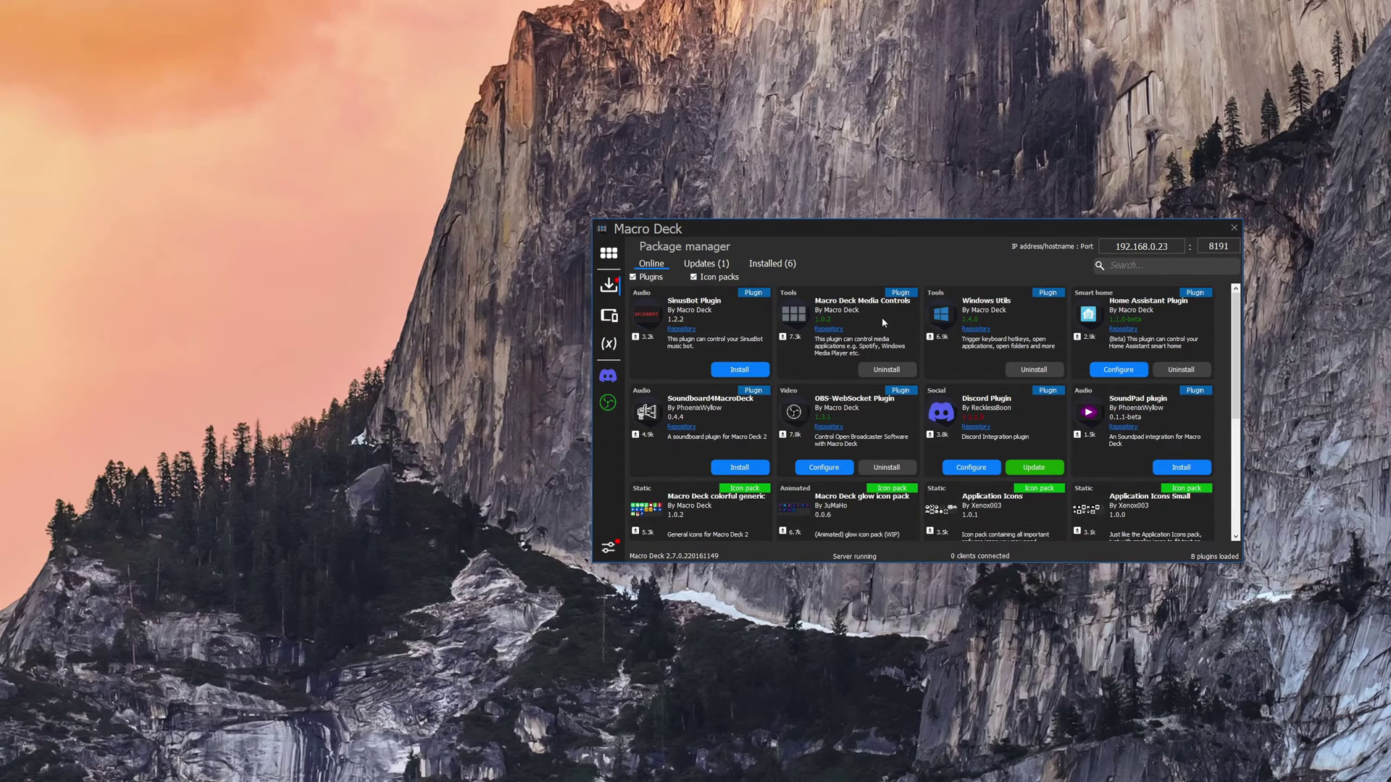
{"action": "left_click", "coordinate": [693, 278]}
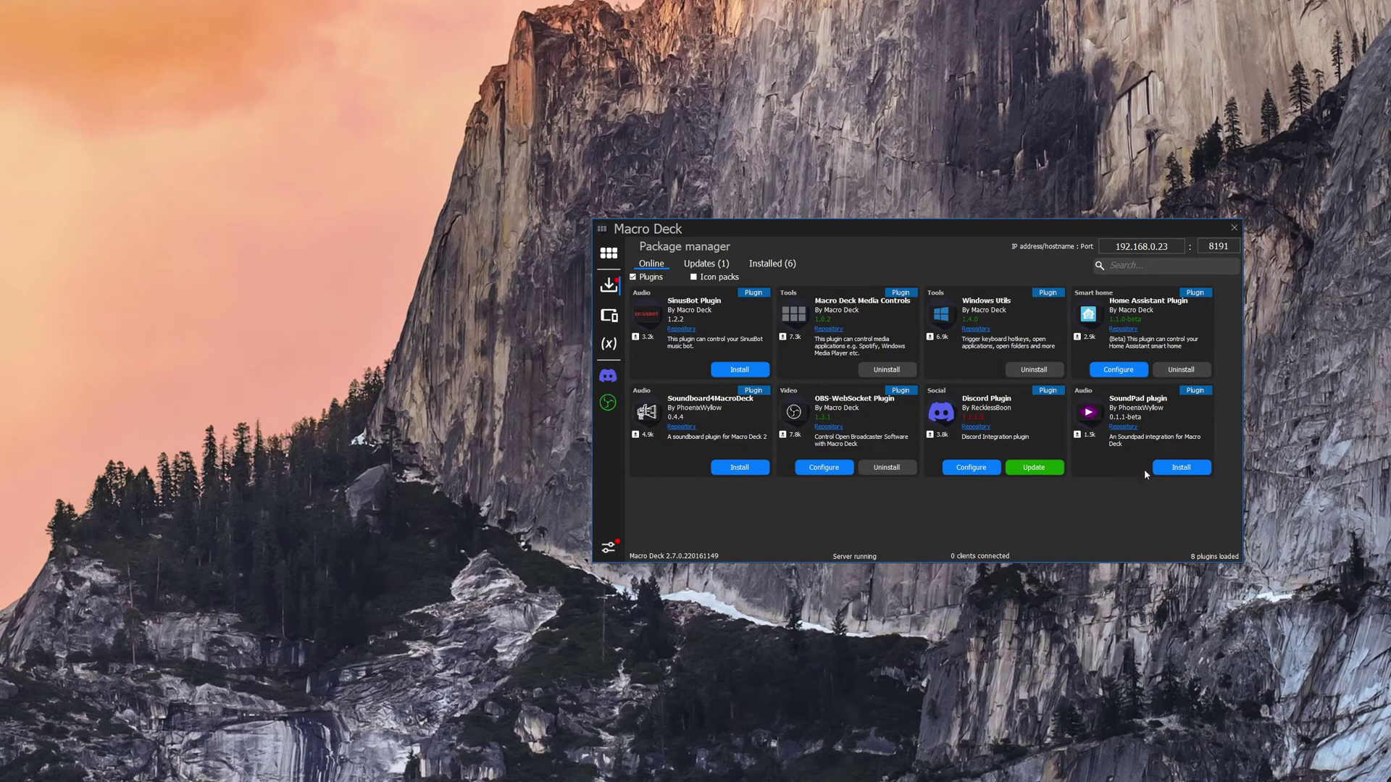
Install the SoundPad plugin, then uninstall it without restarting Macro Deck.
{"action": "left_click", "coordinate": [1180, 468]}
{"action": "left_click", "coordinate": [1188, 468]}
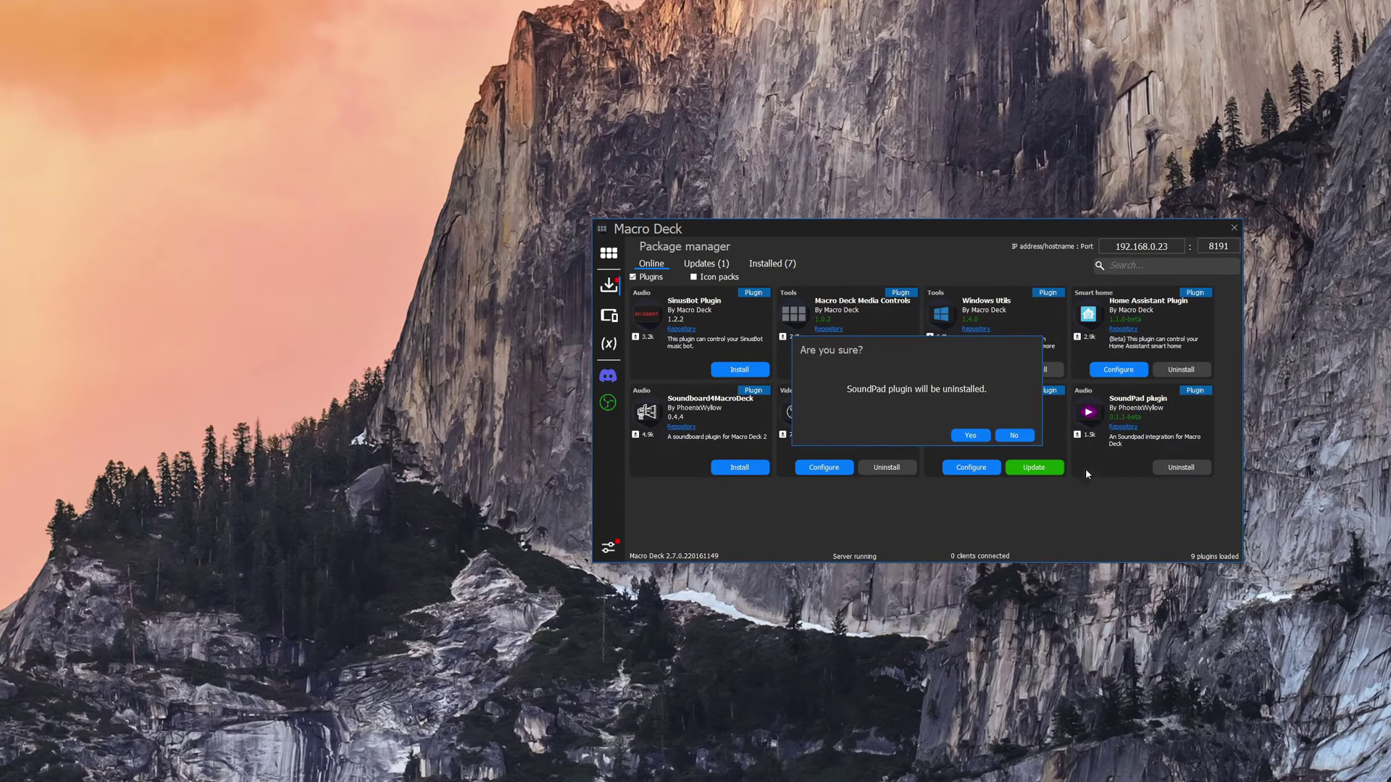
{"action": "left_click", "coordinate": [970, 437]}
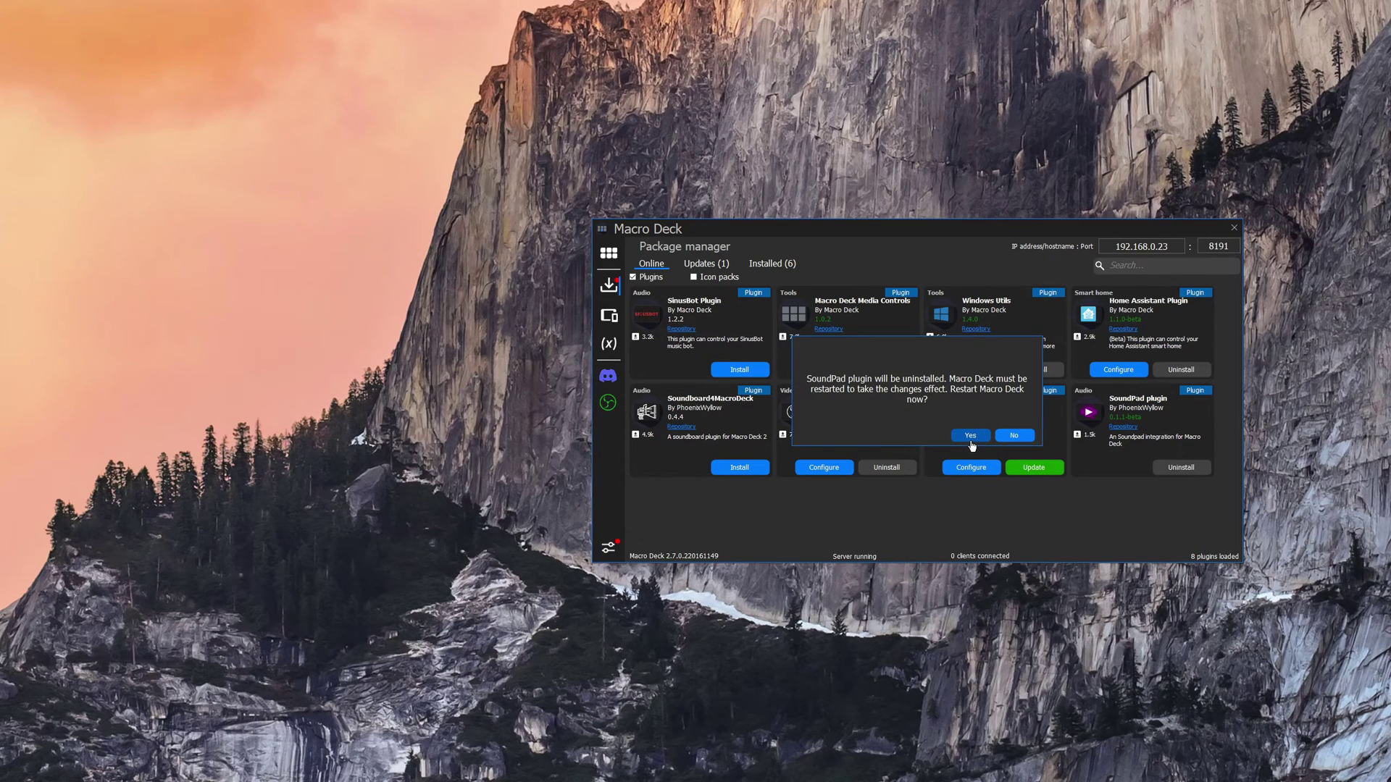
{"action": "left_click", "coordinate": [1014, 436]}
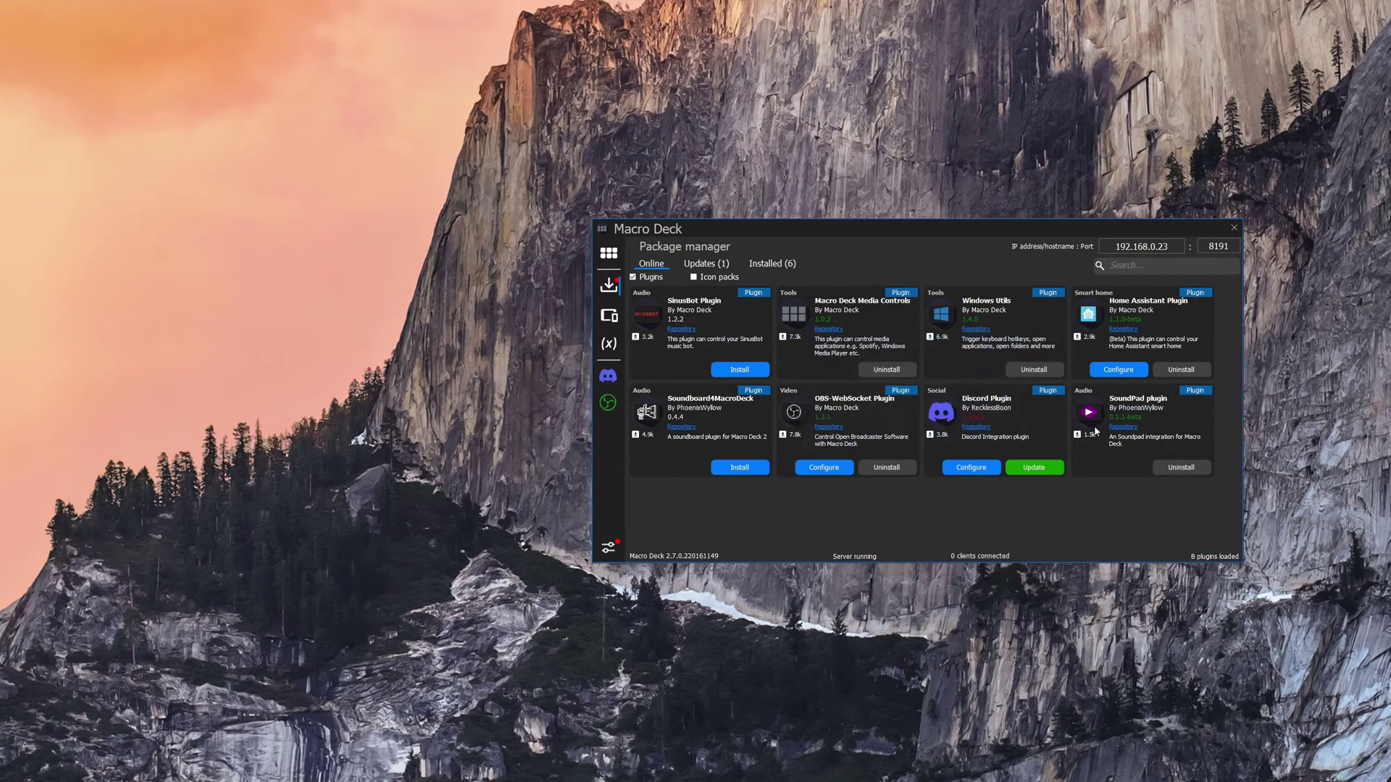
{"action": "left_click", "coordinate": [959, 470]}
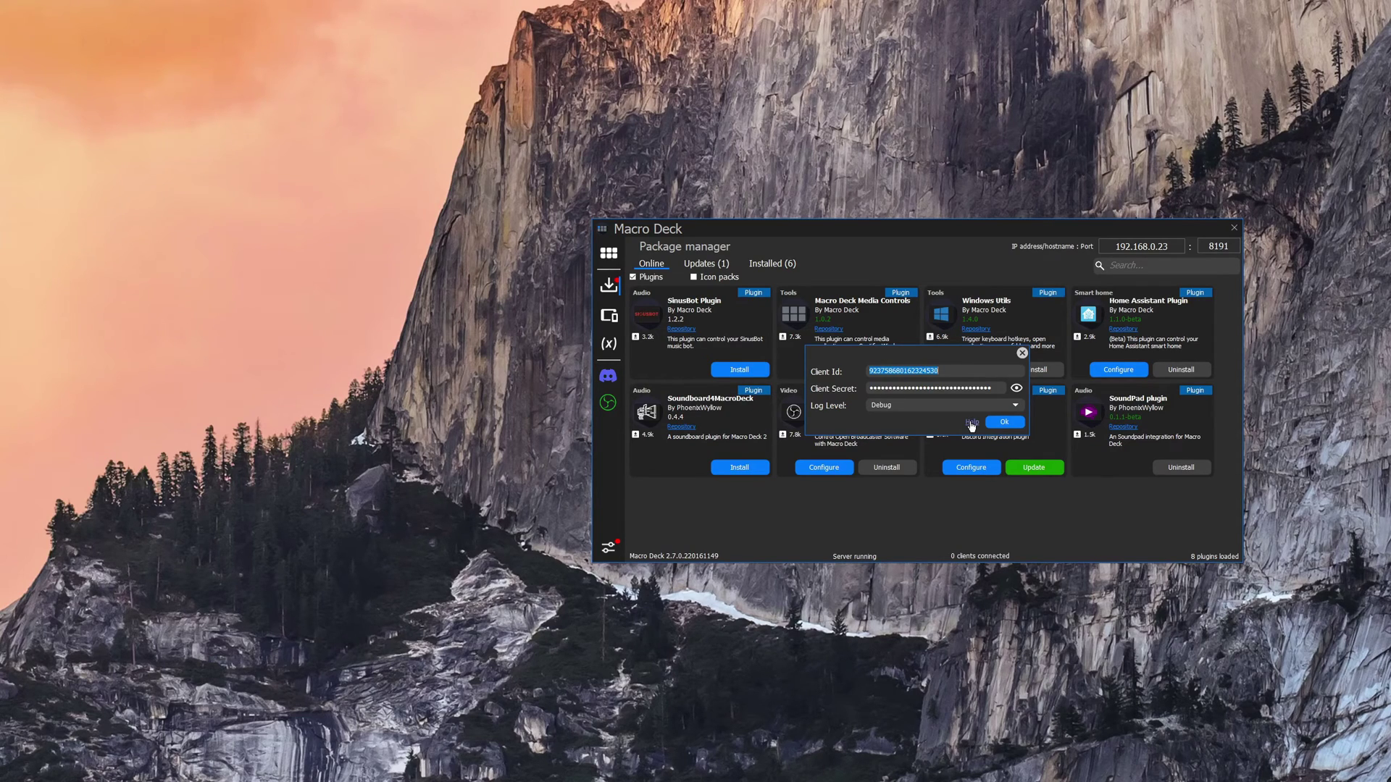
{"action": "left_click", "coordinate": [1022, 353]}
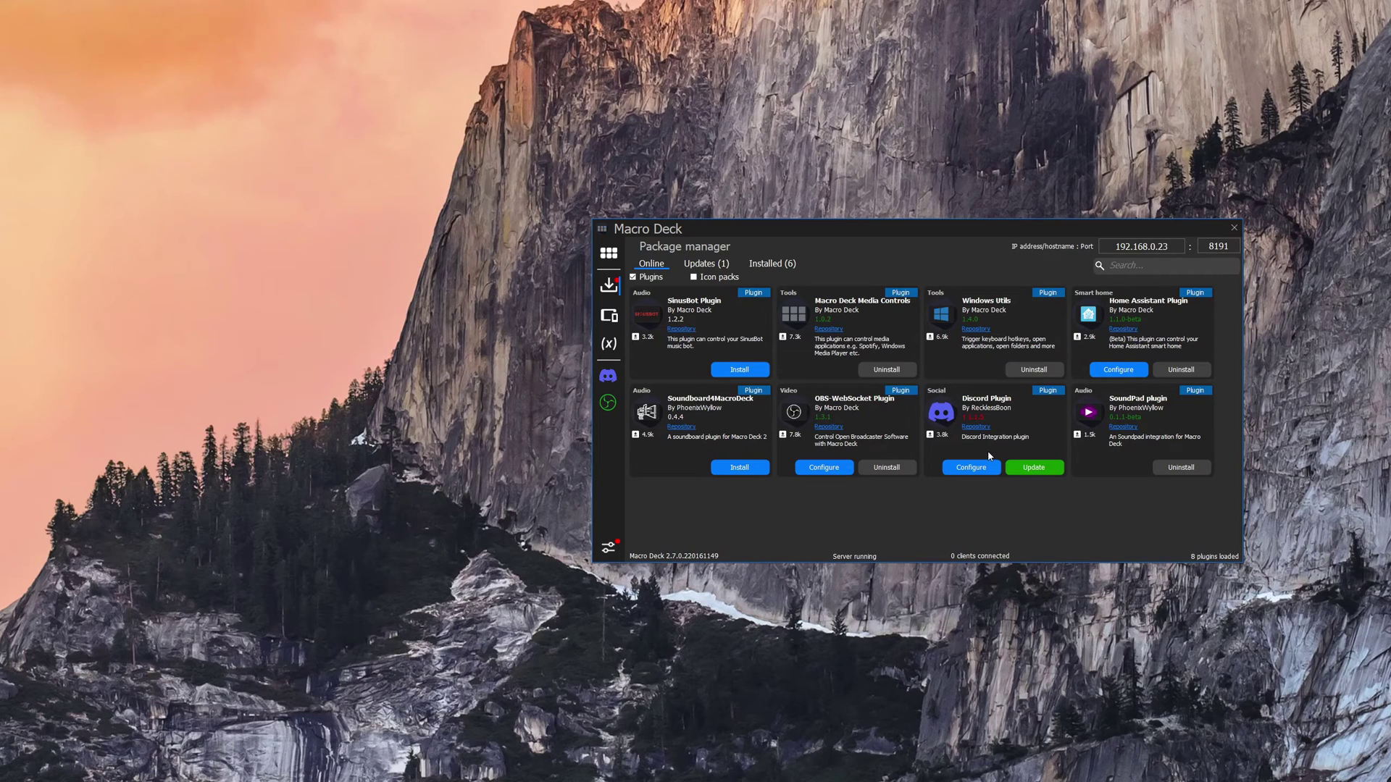
Browse the Discord Plugin actions for an empty Tutorial button, then close without adding any action.
{"action": "left_click", "coordinate": [608, 253]}
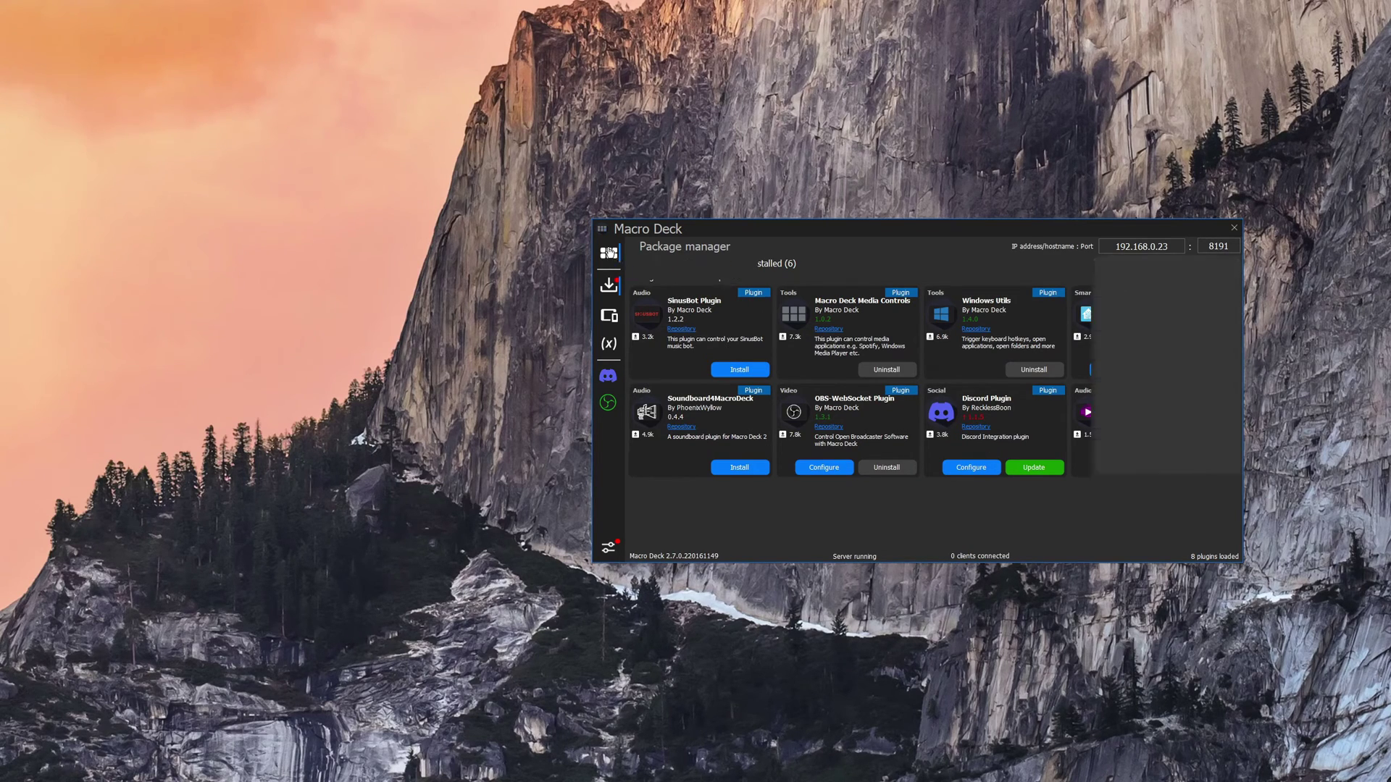
{"action": "left_click", "coordinate": [770, 316]}
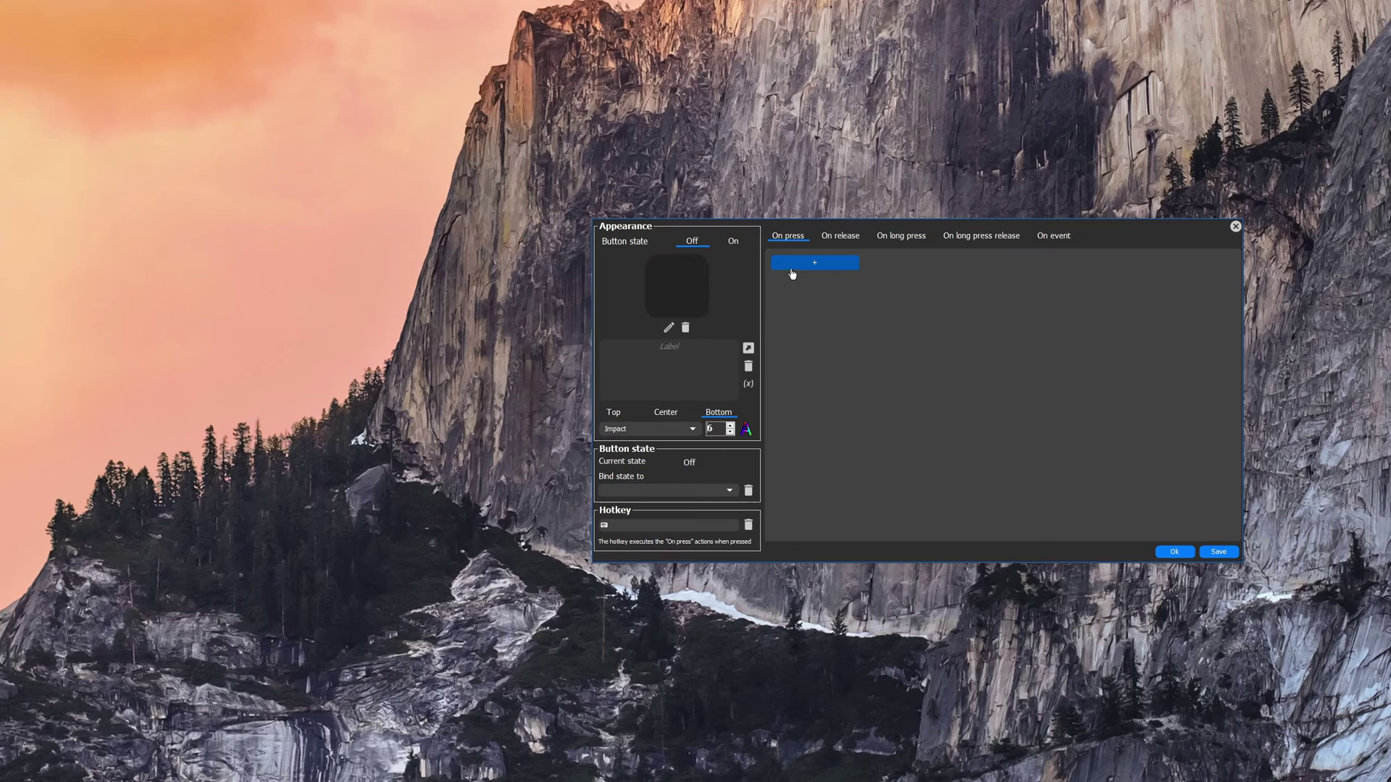
{"action": "left_click", "coordinate": [807, 261]}
{"action": "left_click", "coordinate": [806, 278]}
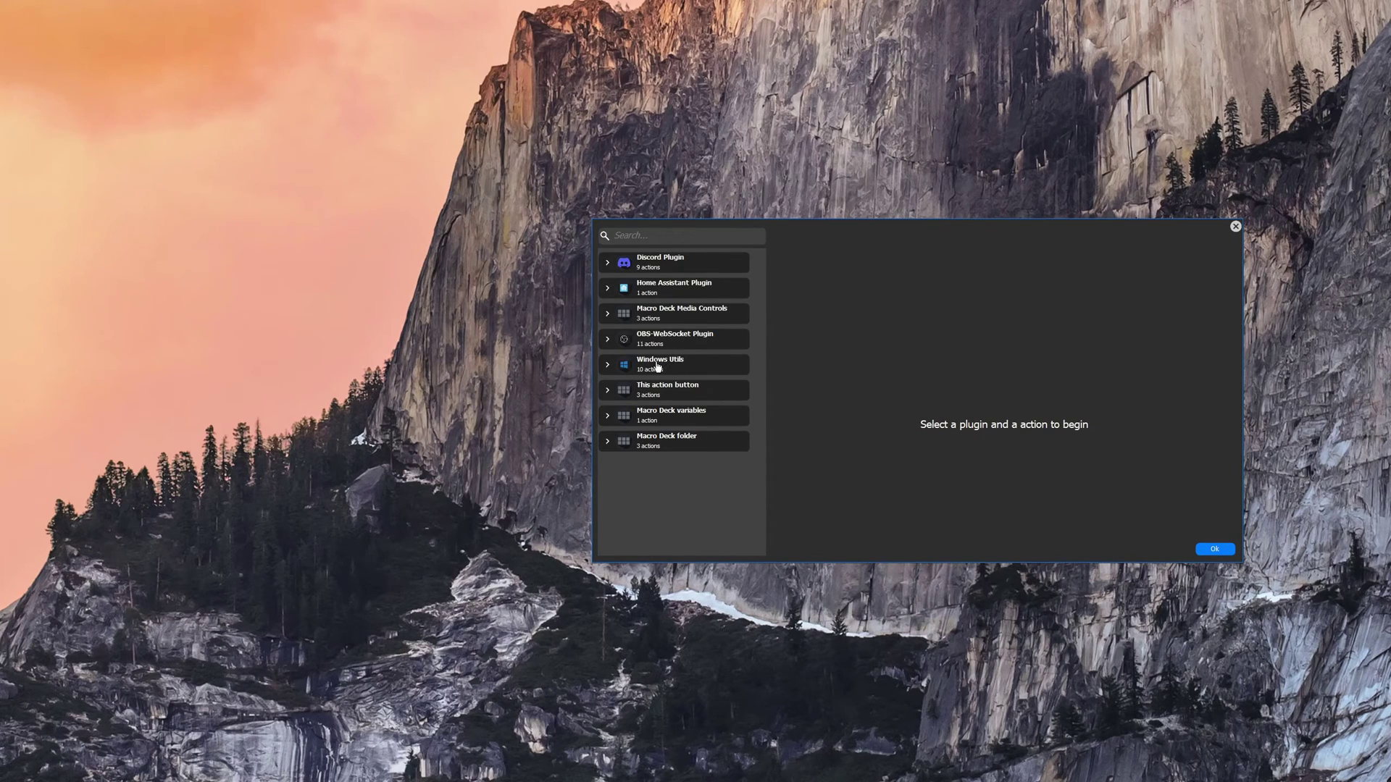
{"action": "left_click", "coordinate": [659, 262]}
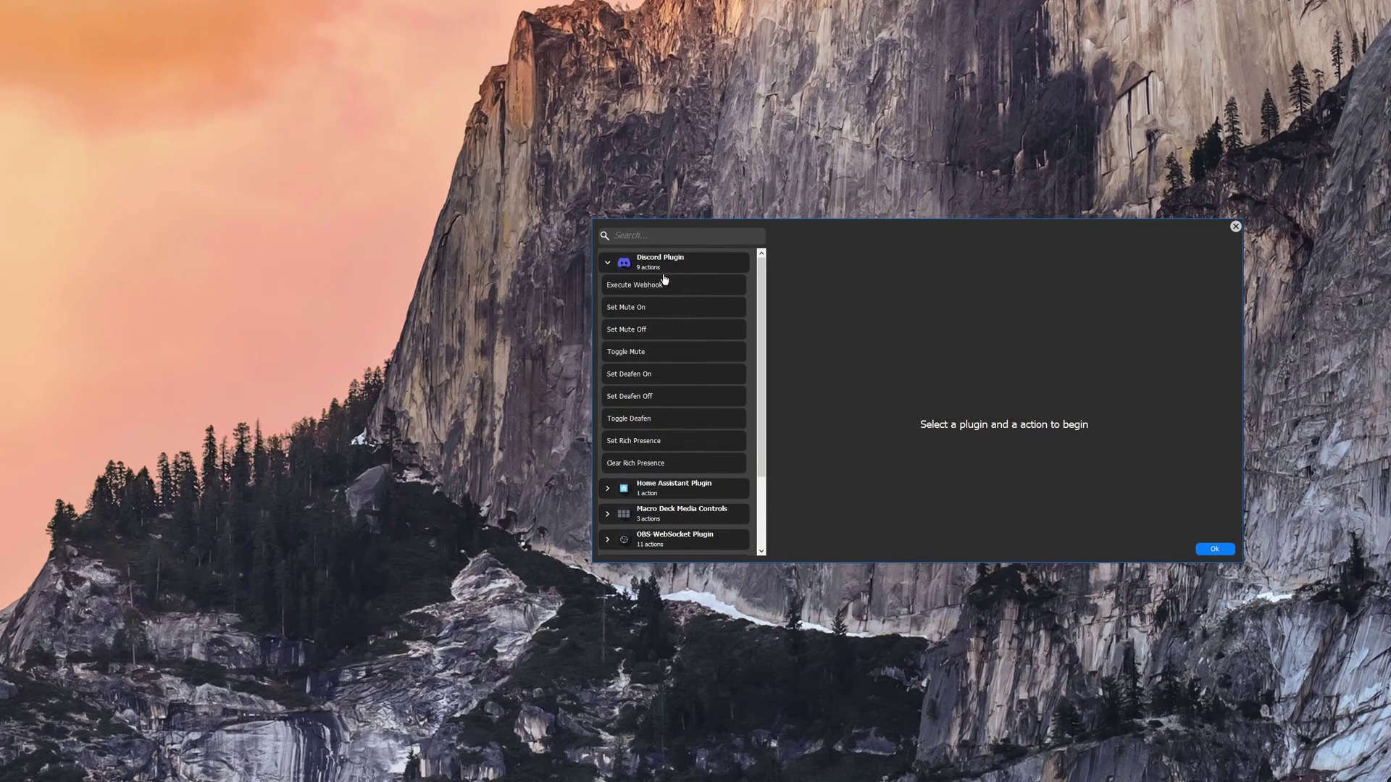
{"action": "left_click", "coordinate": [667, 267]}
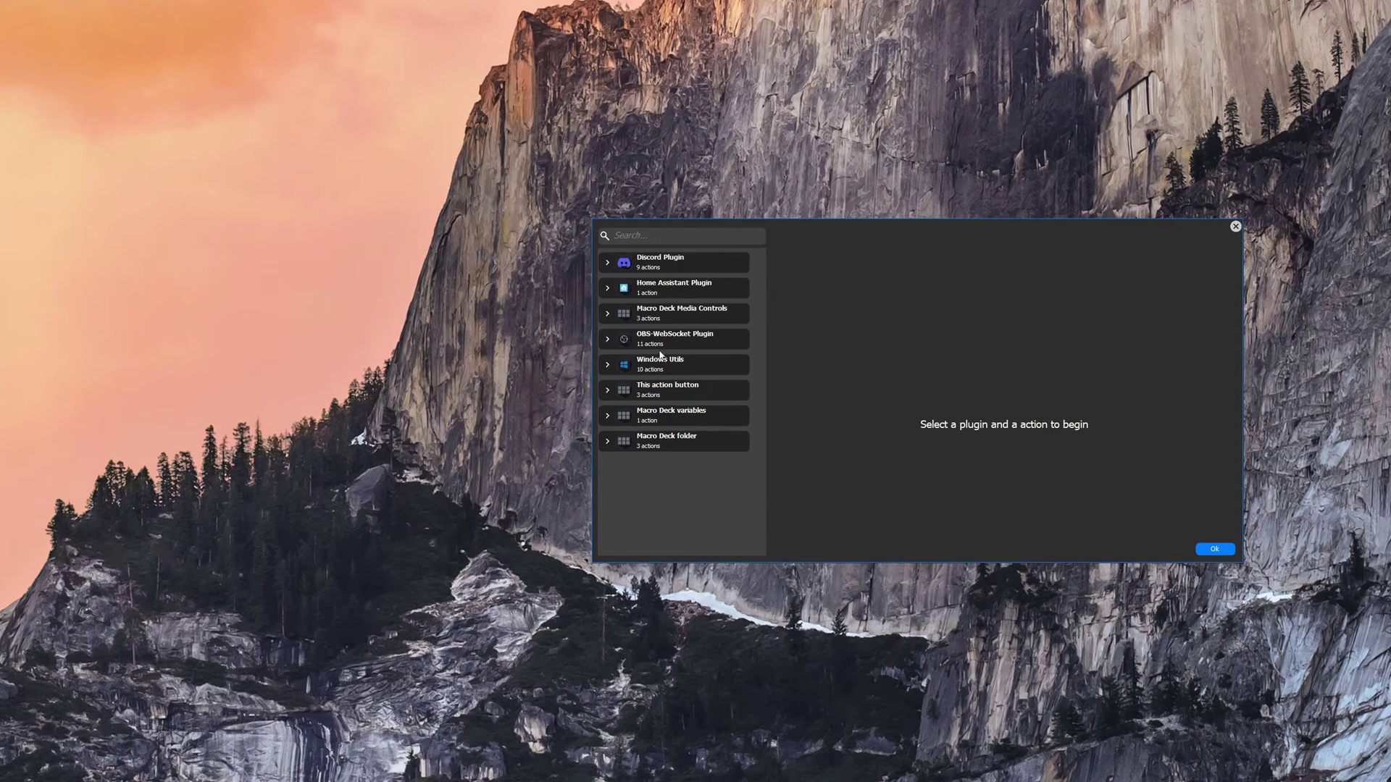
{"action": "left_click", "coordinate": [1236, 228]}
{"action": "left_click", "coordinate": [1235, 228]}
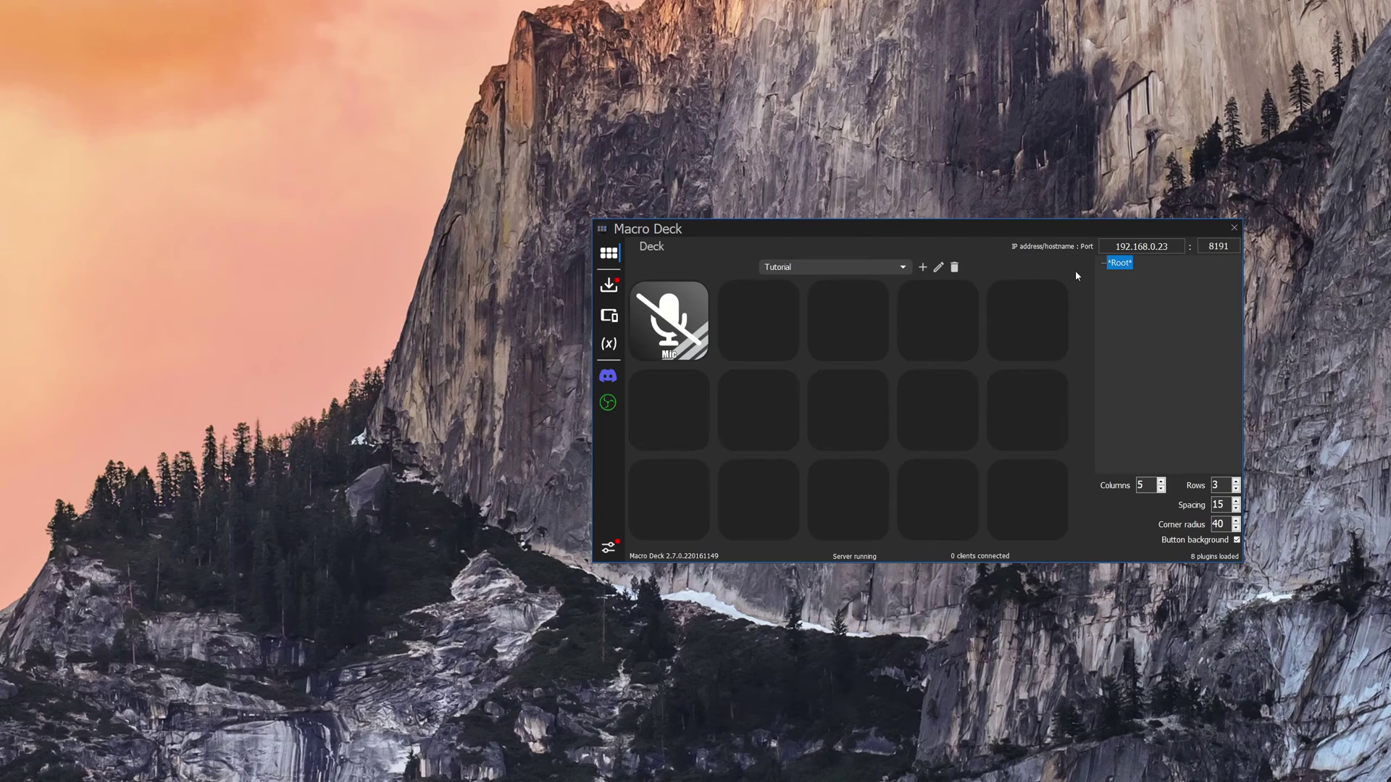
Show global variables with the Discord Plugin filter off and scroll through the OBS-WebSocket and Macro Deck ones.
{"action": "left_click", "coordinate": [608, 345]}
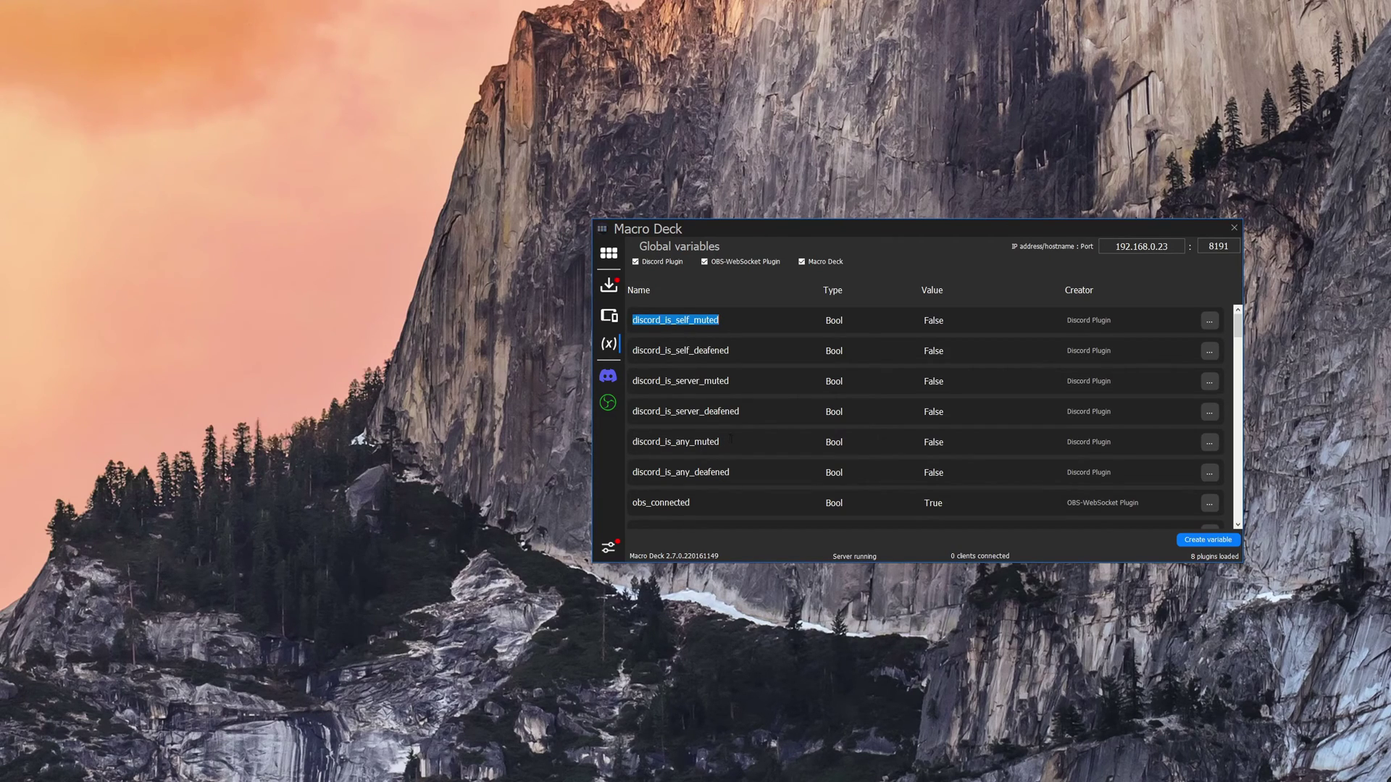
{"action": "left_click", "coordinate": [661, 261]}
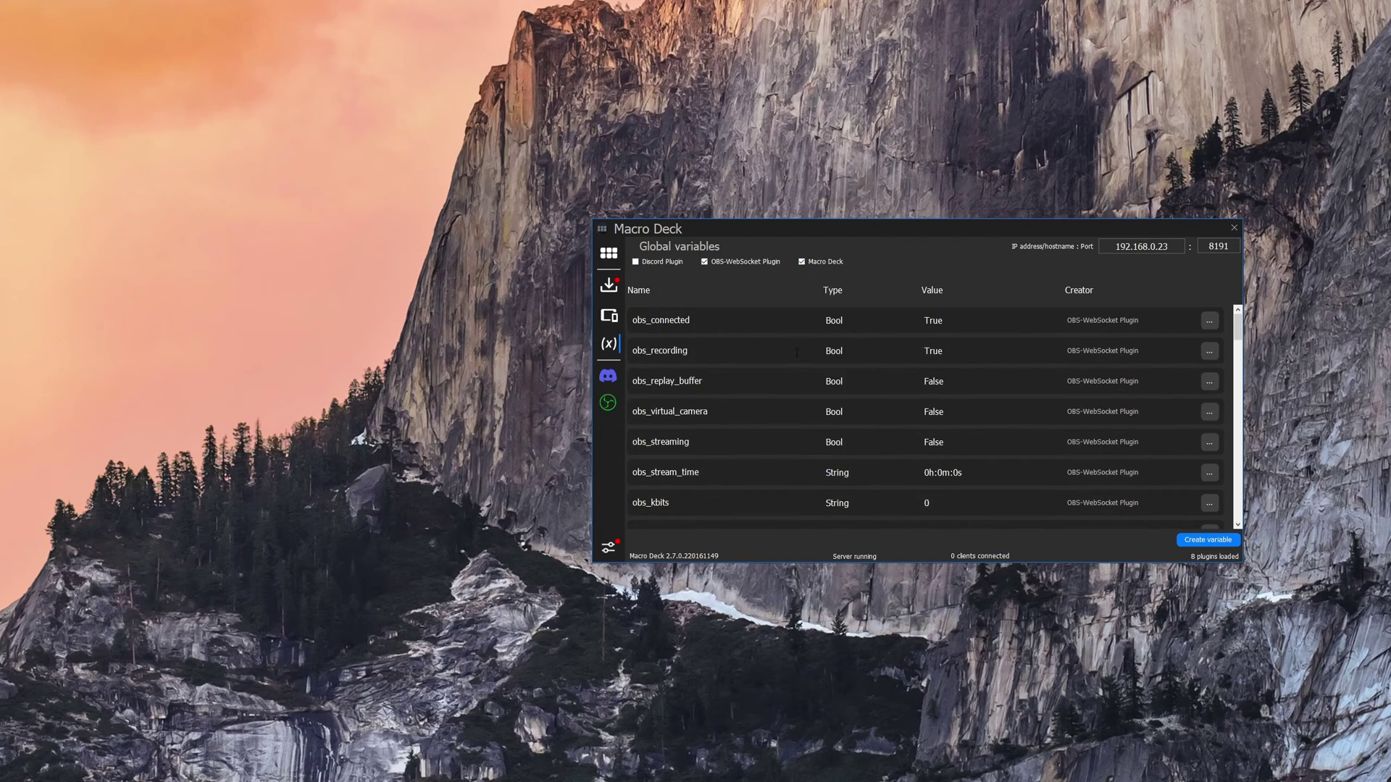
{"action": "scroll", "coordinate": [749, 463], "scroll_direction": "down", "scroll_amount": 10}
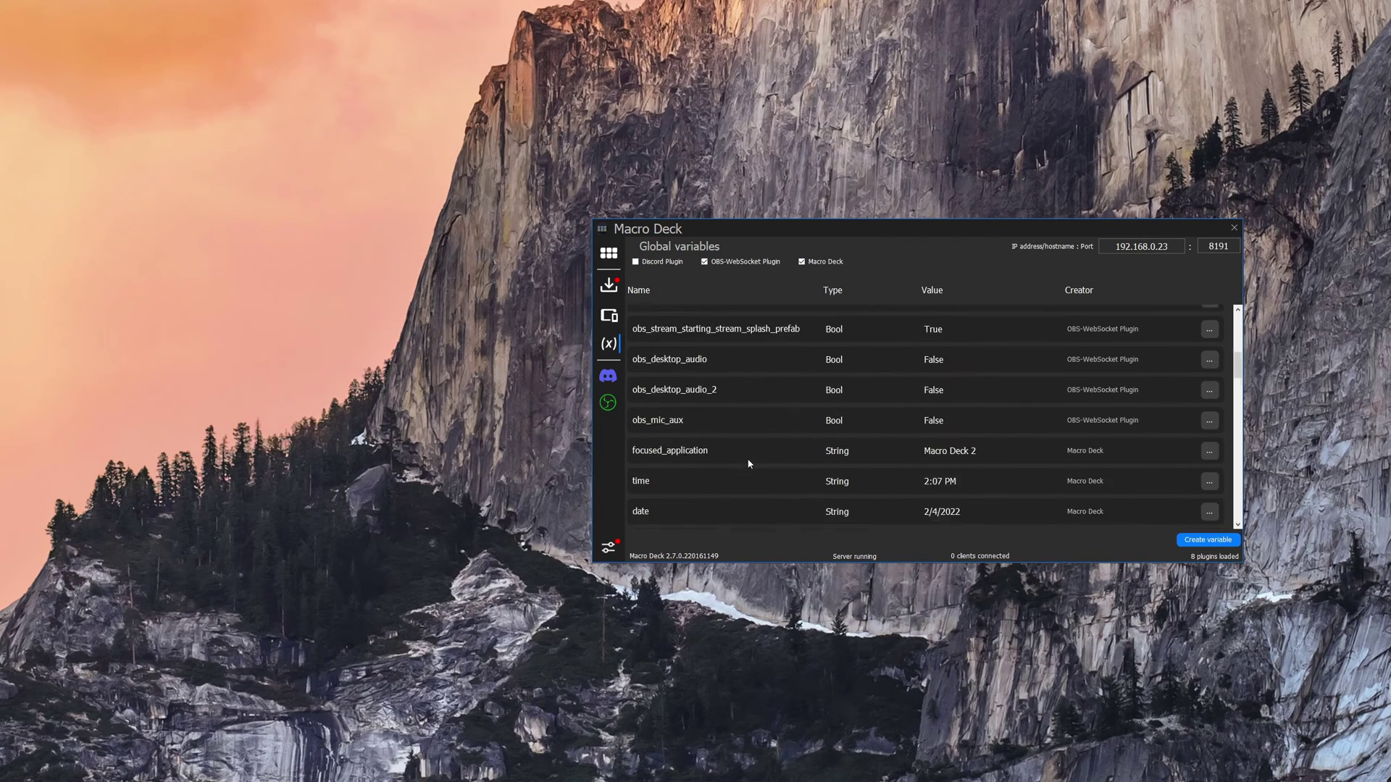
{"action": "scroll", "coordinate": [749, 463], "scroll_direction": "down", "scroll_amount": 1}
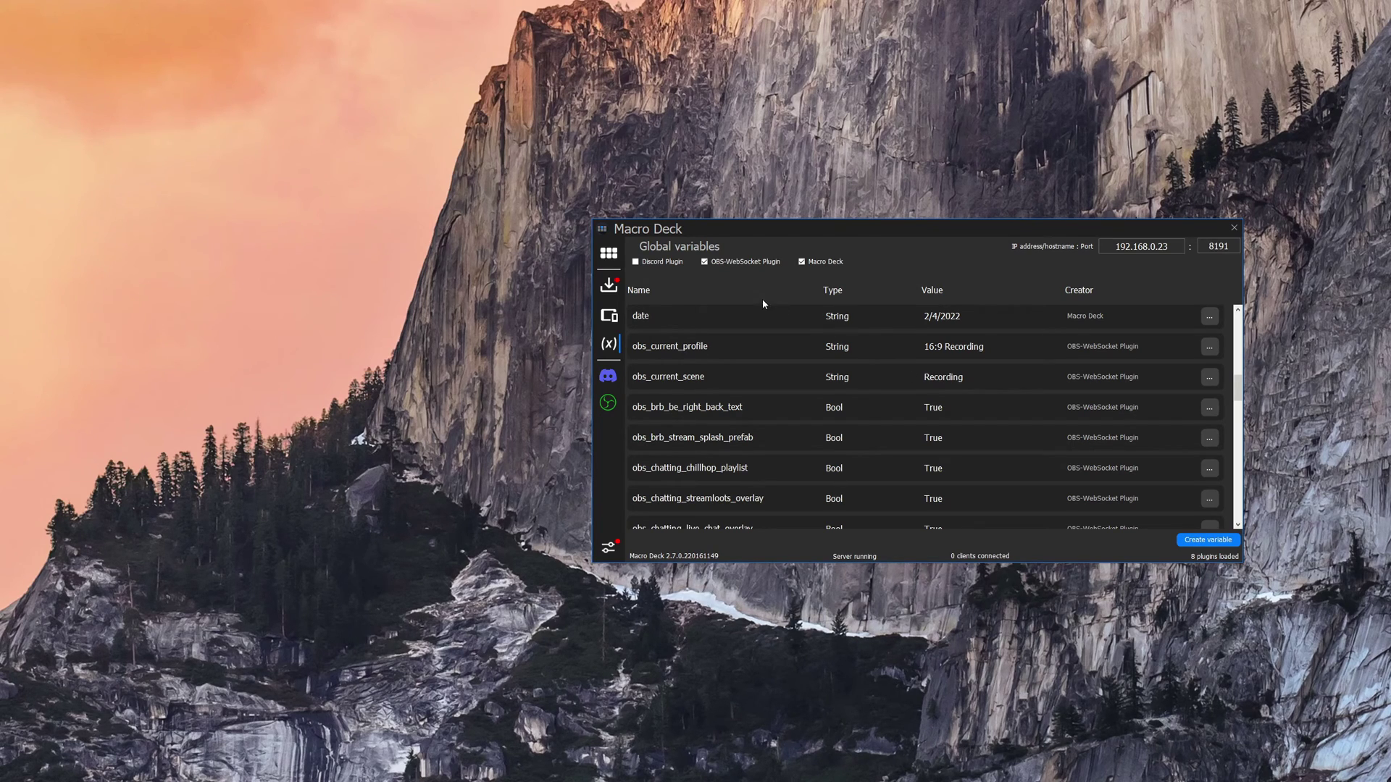
{"action": "left_click", "coordinate": [608, 285]}
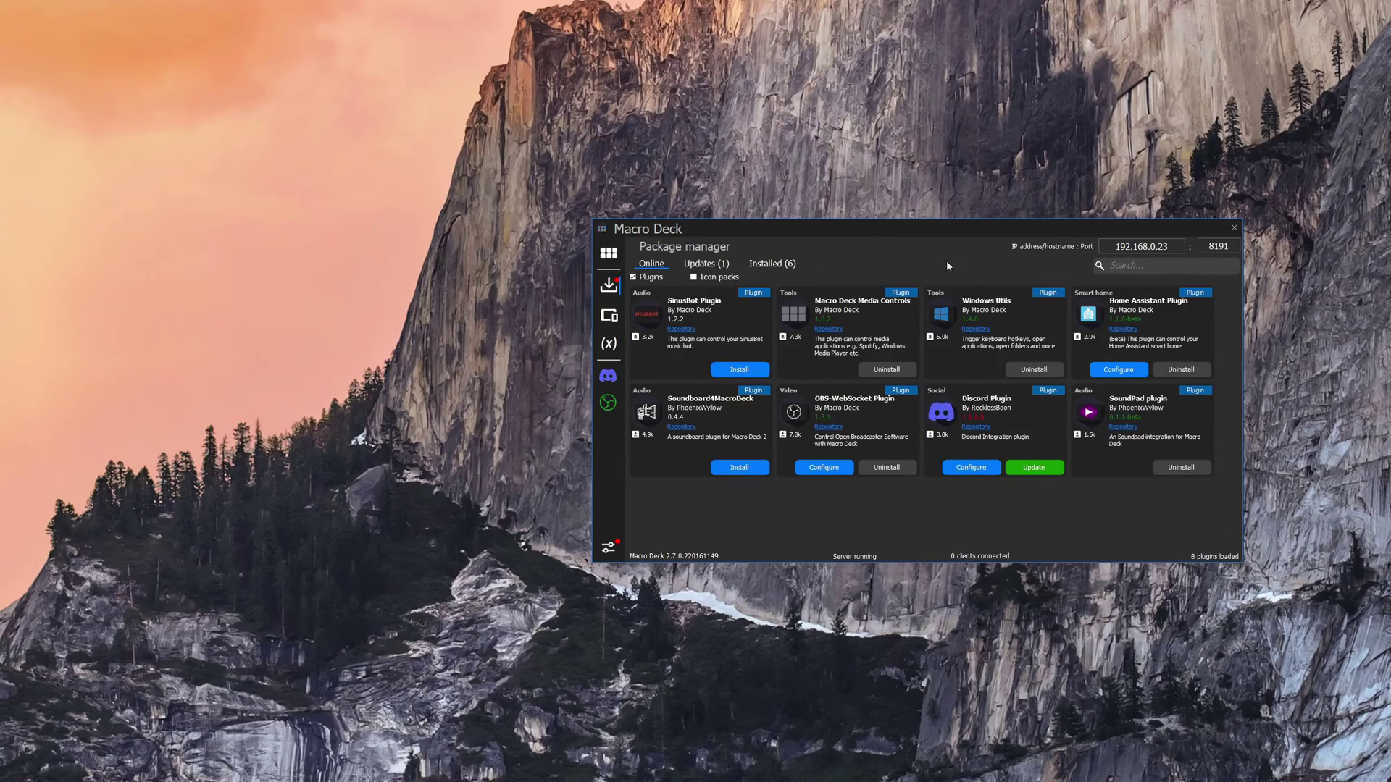